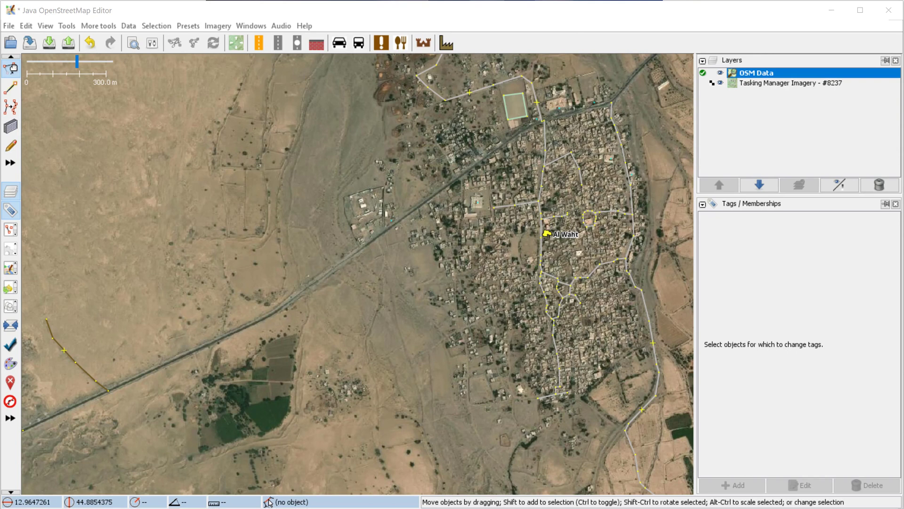
# Start a new way on the paved main road southwest of Al Waht and trace it northeast along the farm fields.
pyautogui.hotkey('ctrl', 'Left')
pyautogui.hotkey('ctrl', 'Down')
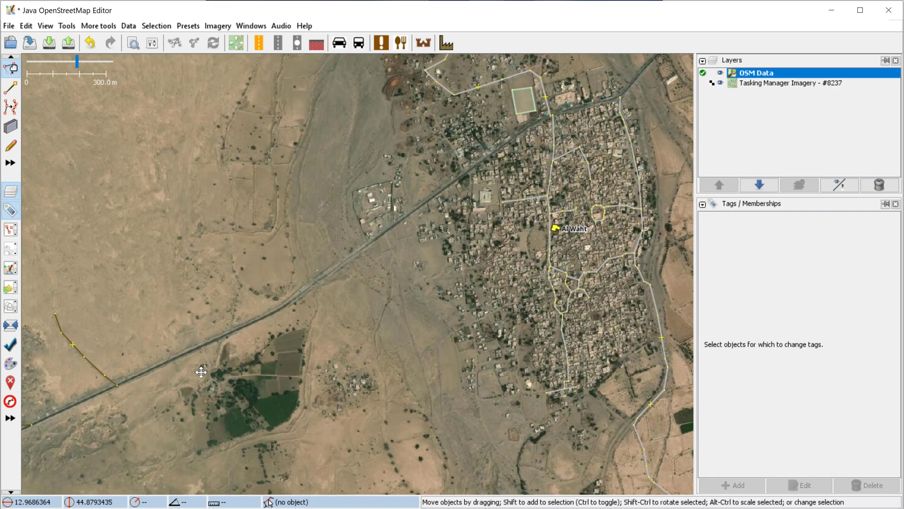
pyautogui.scroll(5, 202, 369)
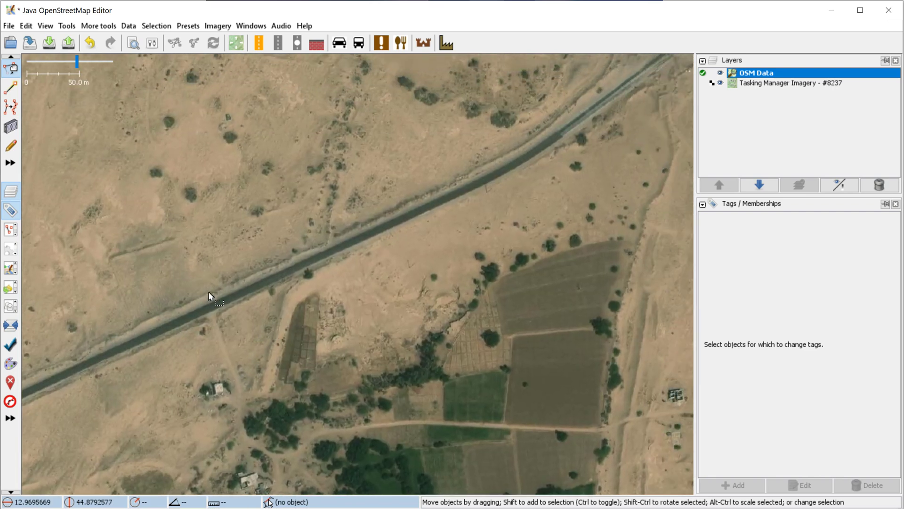
pyautogui.click(12, 88)
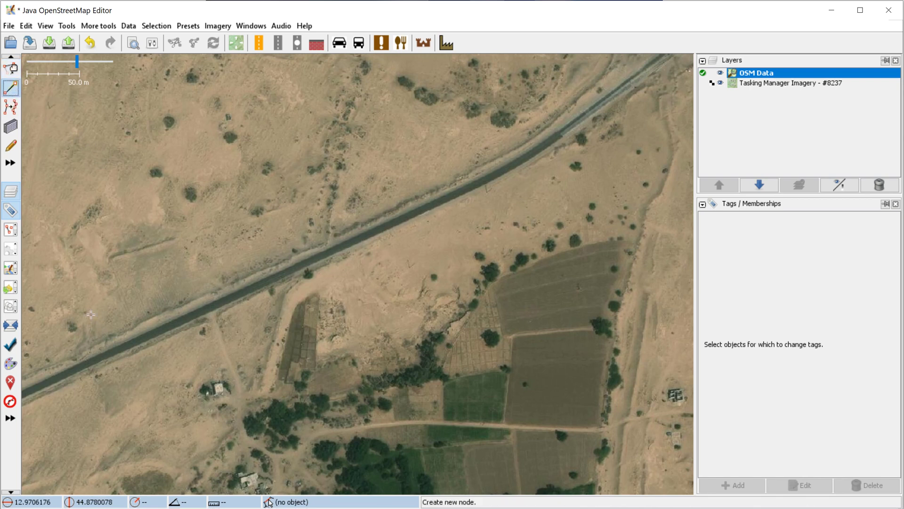
pyautogui.click(68, 373)
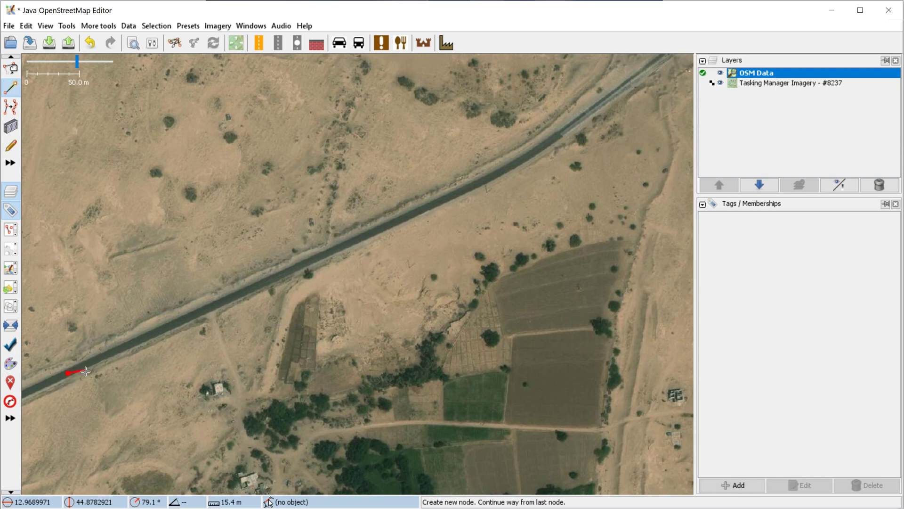
pyautogui.click(125, 348)
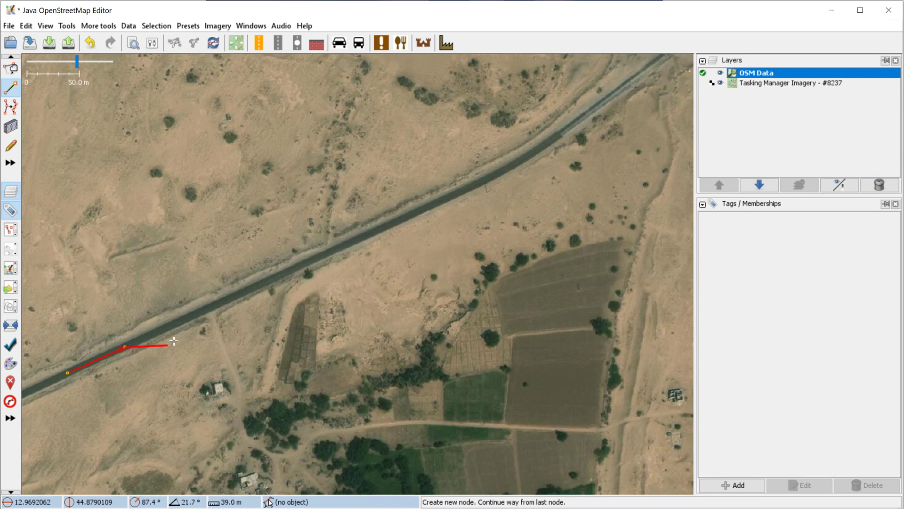
pyautogui.click(200, 312)
pyautogui.click(296, 267)
# Extend the way northeast around the road's gentle bend and across the open ground beyond the farm fields.
pyautogui.moveTo(434, 221); pyautogui.dragTo(201, 323)
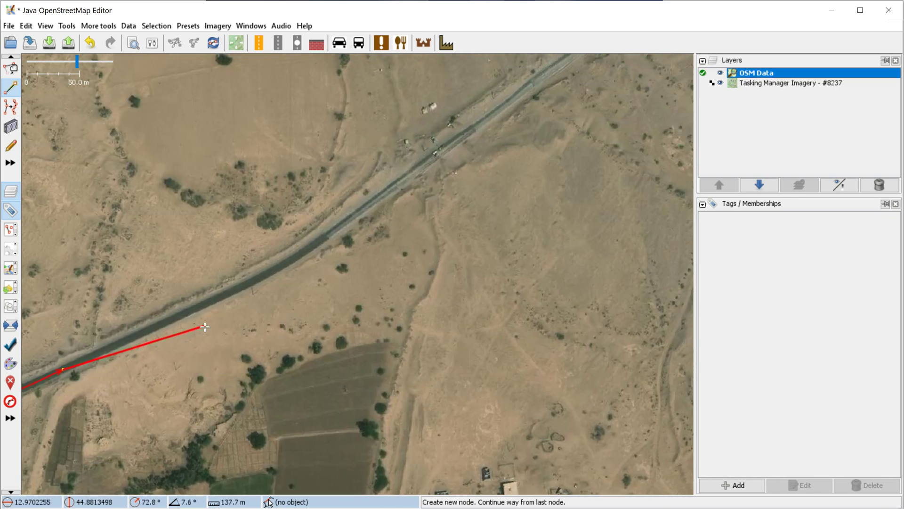
pyautogui.click(172, 321)
pyautogui.click(275, 270)
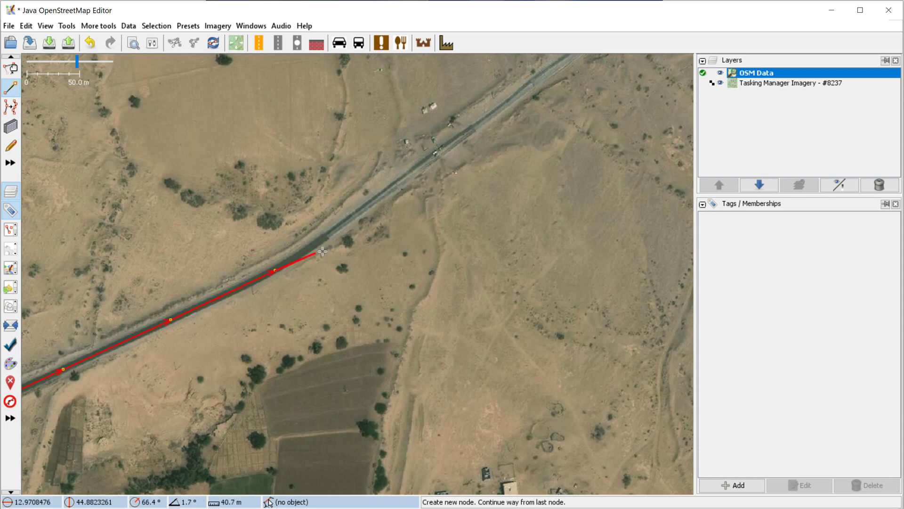
pyautogui.click(303, 252)
pyautogui.click(366, 204)
pyautogui.moveTo(506, 159); pyautogui.dragTo(241, 354)
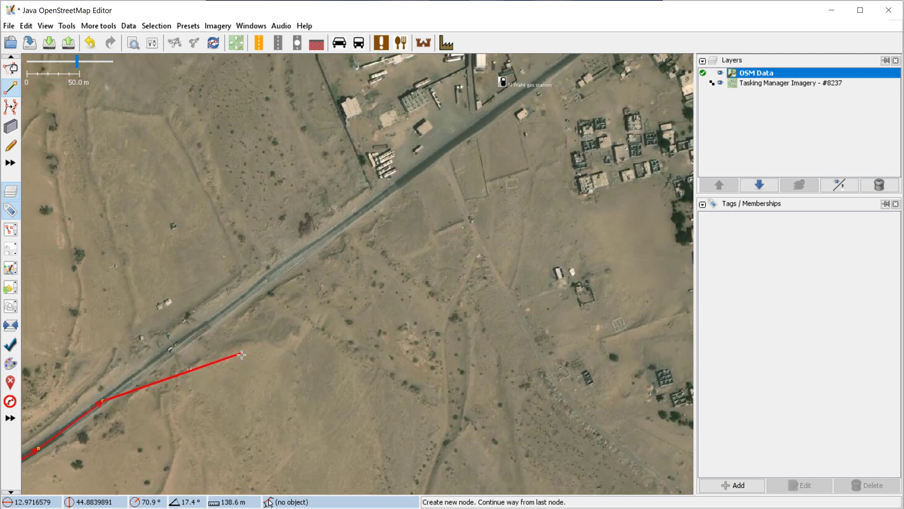
pyautogui.click(229, 309)
# Continue tracing the main road past Al Waht gas station into the built-up area.
pyautogui.moveTo(390, 218); pyautogui.dragTo(301, 294)
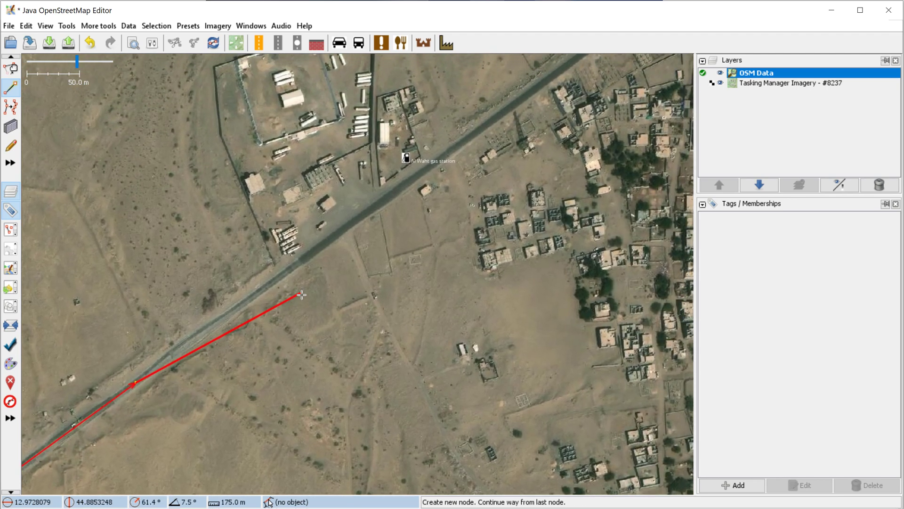
pyautogui.click(293, 268)
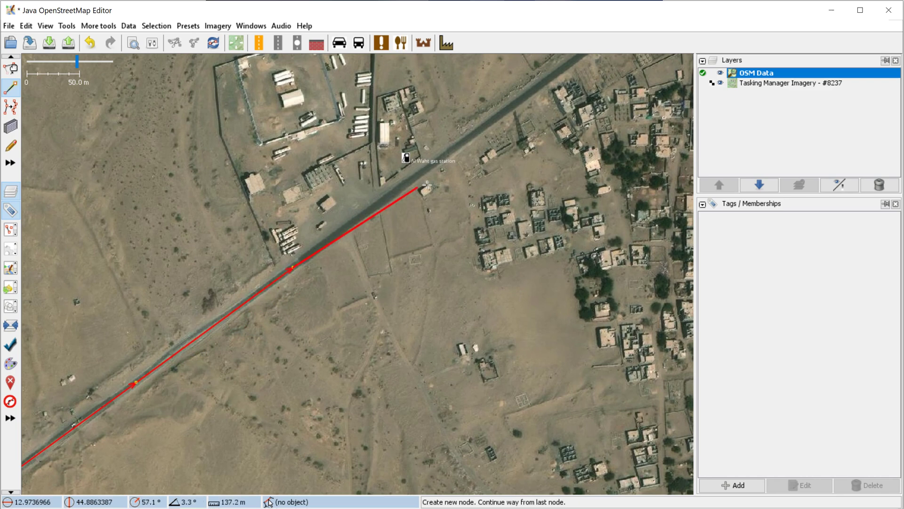
pyautogui.click(447, 156)
pyautogui.moveTo(558, 121); pyautogui.dragTo(155, 413)
pyautogui.click(231, 313)
pyautogui.click(375, 203)
# Trace the road past the football field and connect it to the end nodes of both side roads near Al Waht Police Office.
pyautogui.moveTo(488, 164); pyautogui.dragTo(287, 298)
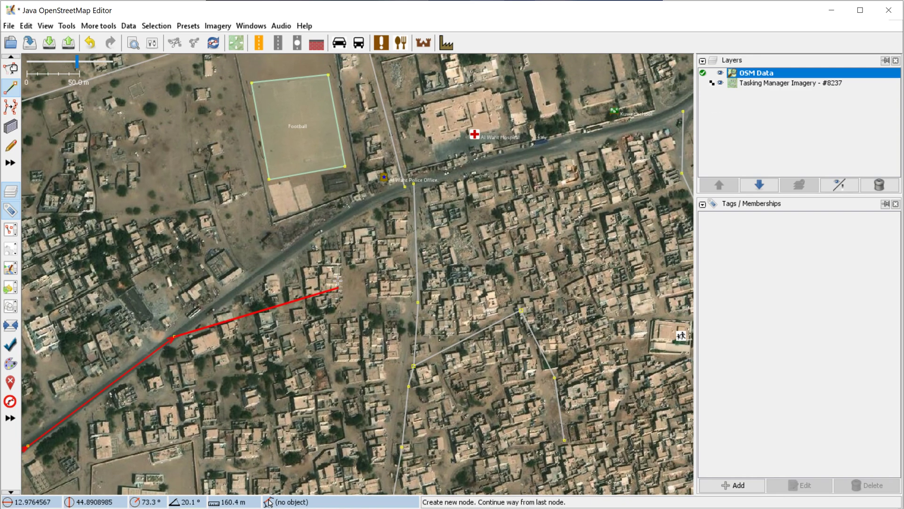
pyautogui.click(287, 256)
pyautogui.moveTo(367, 214); pyautogui.dragTo(244, 295)
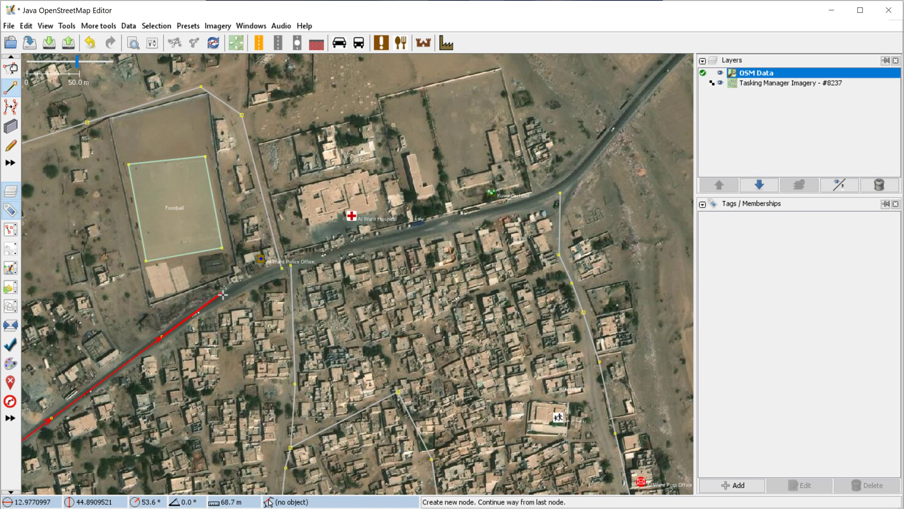
pyautogui.moveTo(234, 299); pyautogui.dragTo(256, 323)
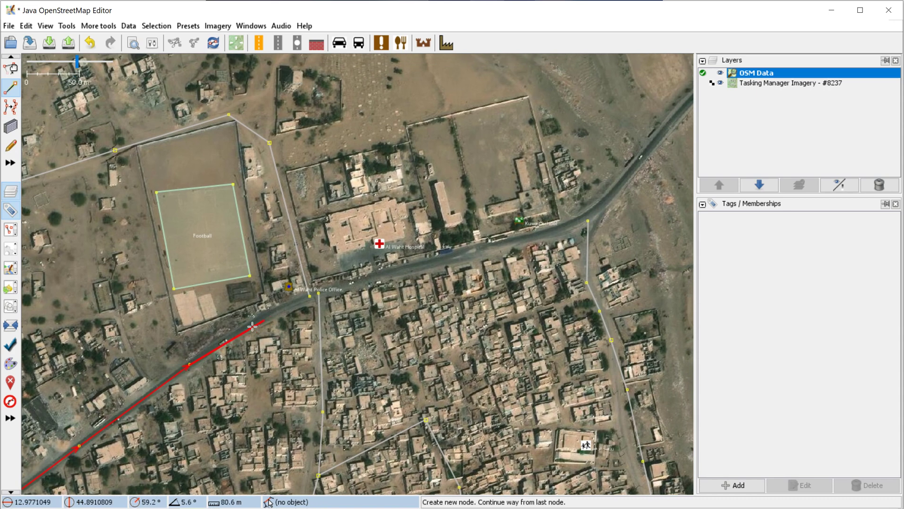
pyautogui.scroll(2, 252, 327)
pyautogui.click(230, 339)
pyautogui.click(303, 298)
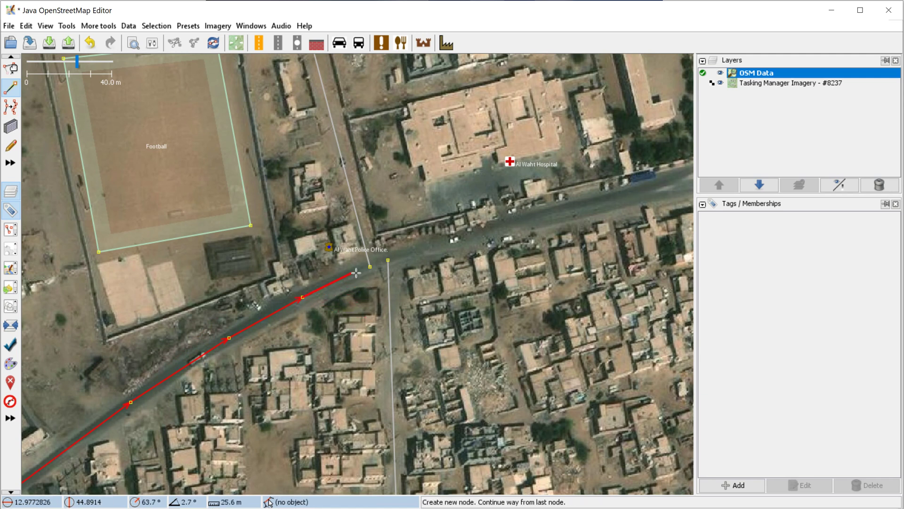
pyautogui.click(335, 280)
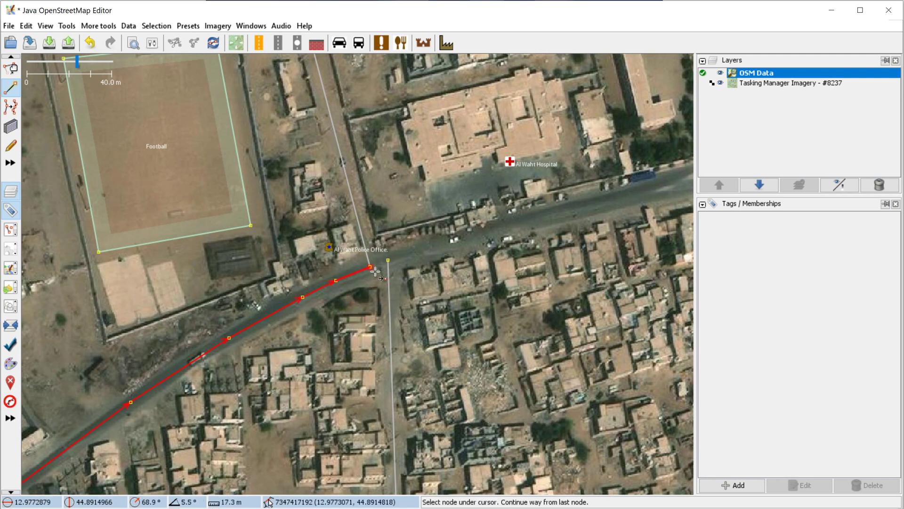
pyautogui.click(371, 268)
pyautogui.click(387, 260)
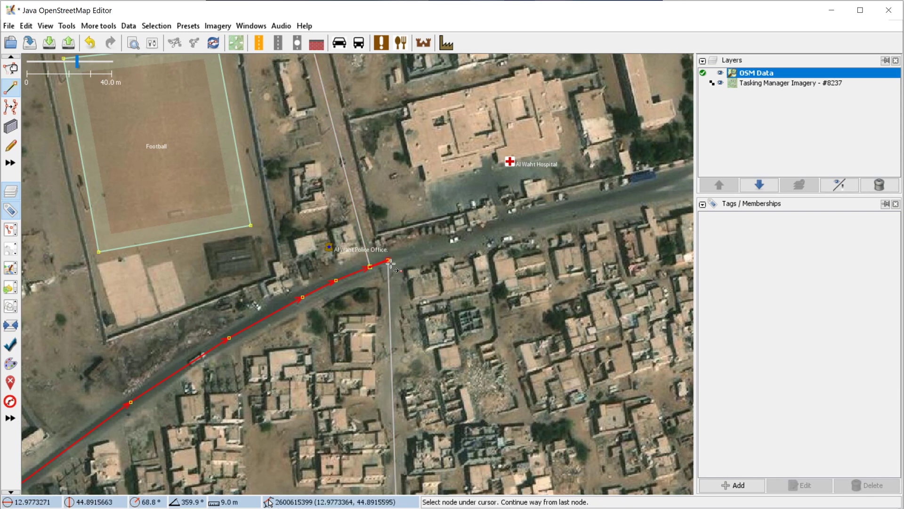
# Trace the road past Al Waht Hospital, join the side road near Kuwait school, and finish the way just beyond that junction.
pyautogui.click(463, 241)
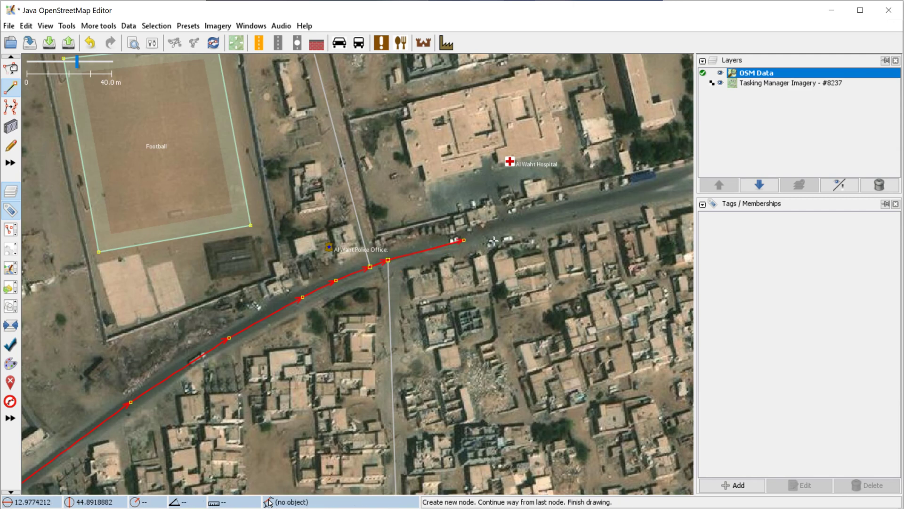
pyautogui.scroll(-3, 608, 204)
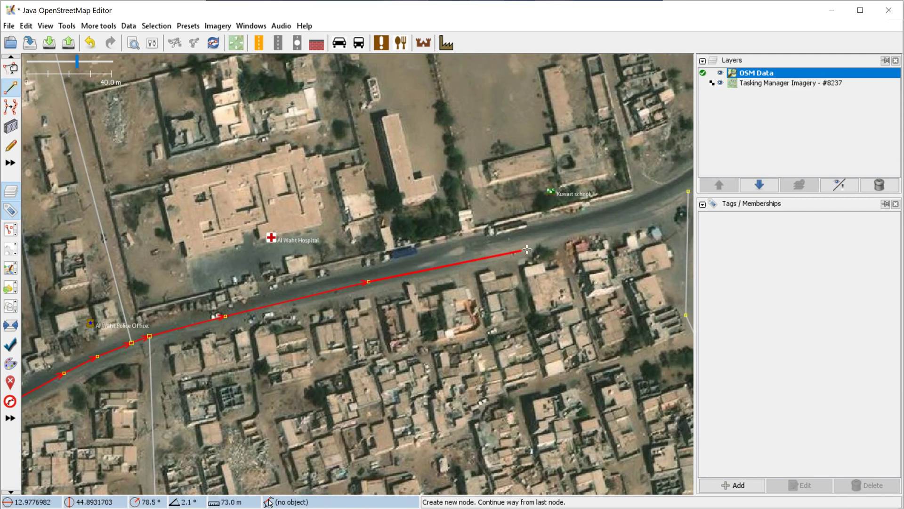
pyautogui.moveTo(530, 245); pyautogui.dragTo(464, 266)
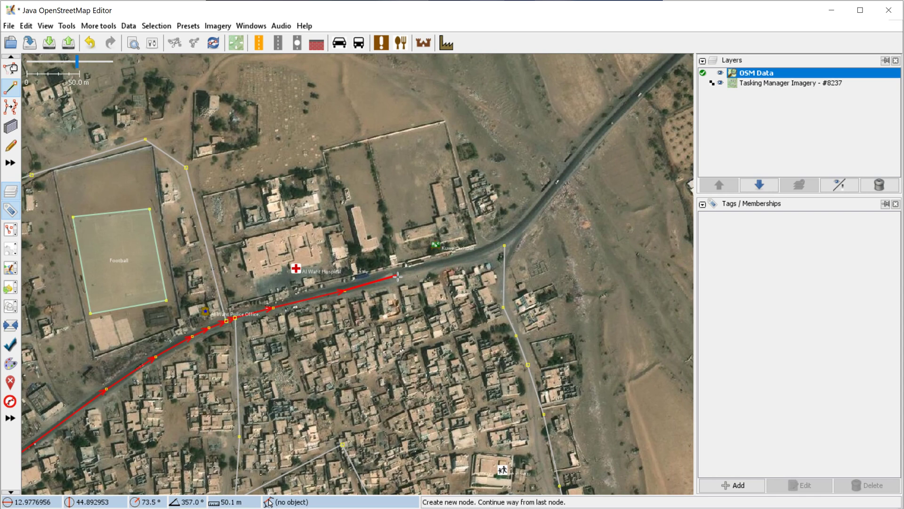
pyautogui.click(466, 259)
pyautogui.click(490, 250)
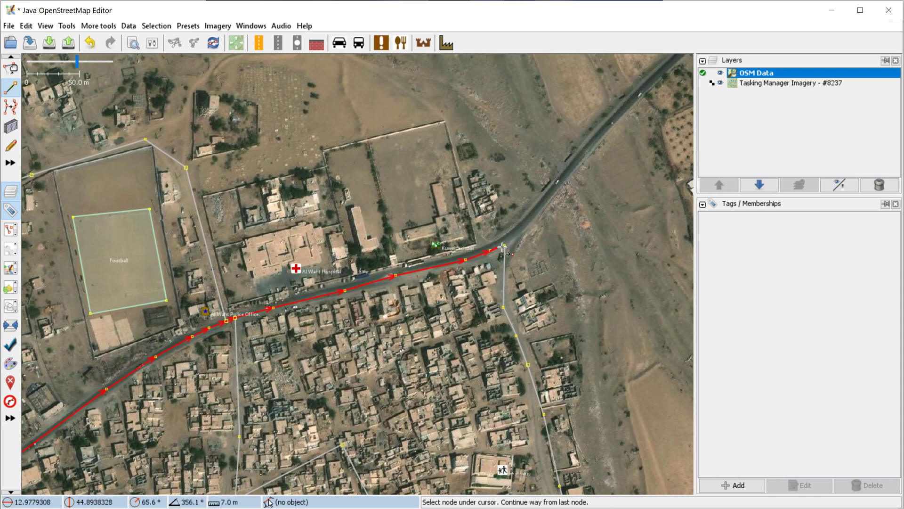
pyautogui.click(505, 245)
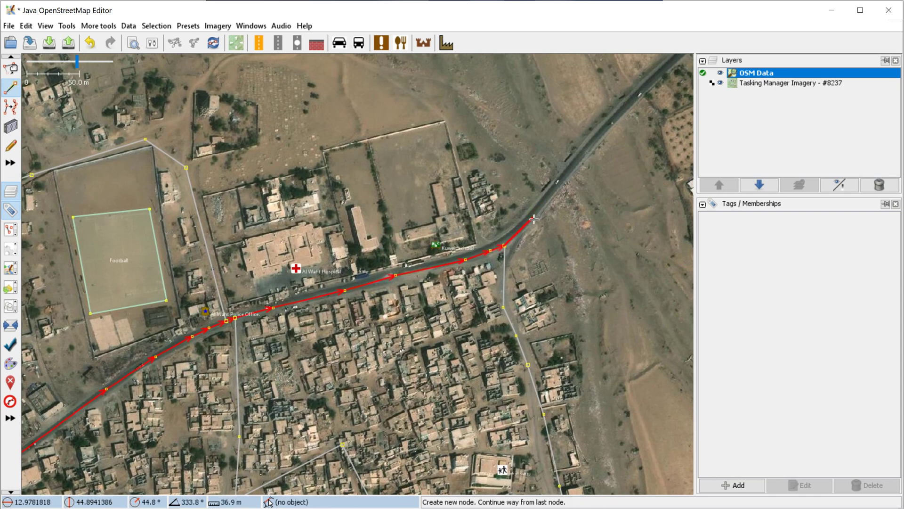
pyautogui.doubleClick(533, 218)
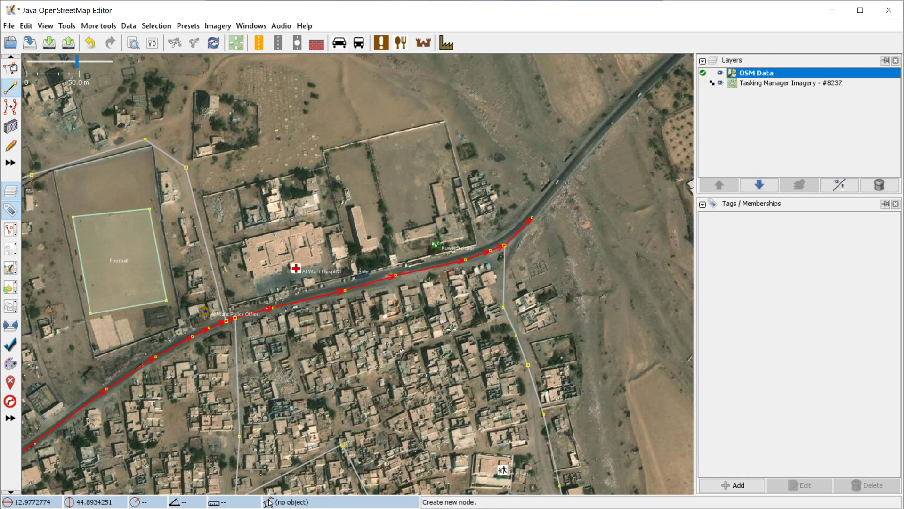
# Add the tag highway=tertiary to the traced road.
pyautogui.click(733, 486)
pyautogui.moveTo(114, 71); pyautogui.dragTo(437, 90)
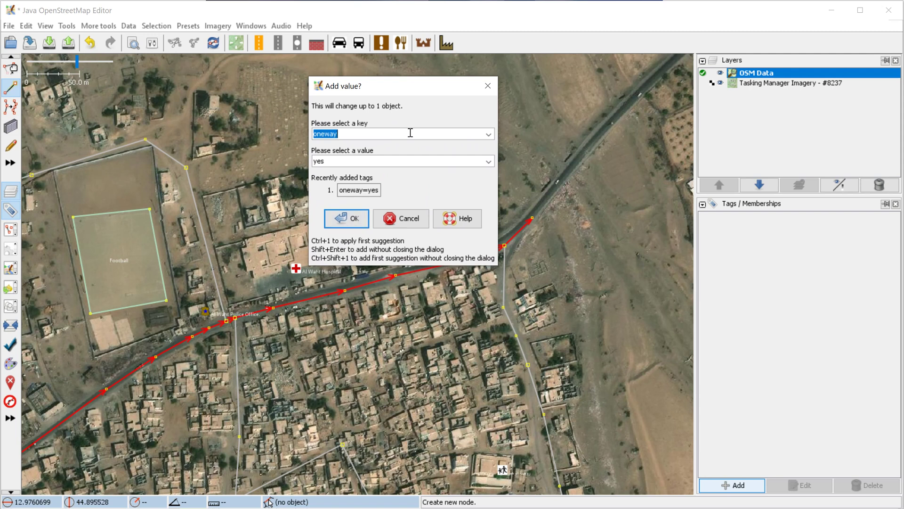
pyautogui.write('high')
pyautogui.press('Tab')
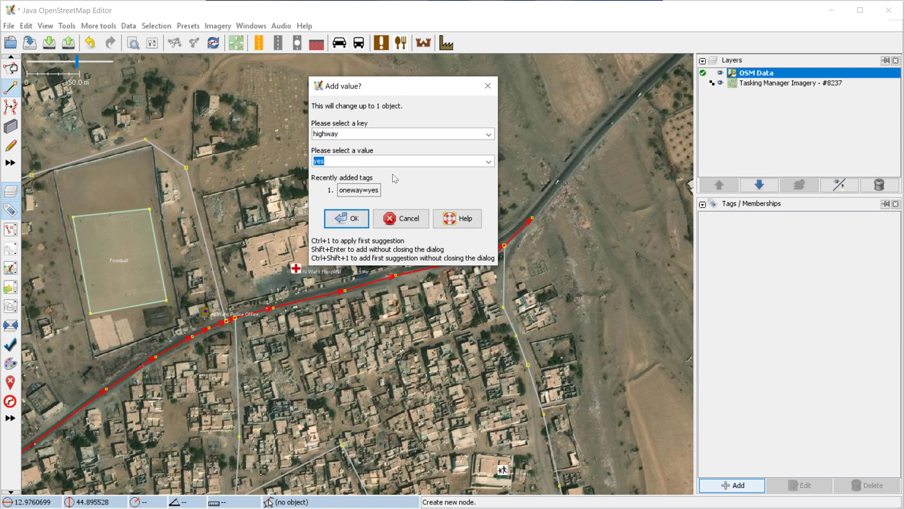
pyautogui.click(488, 162)
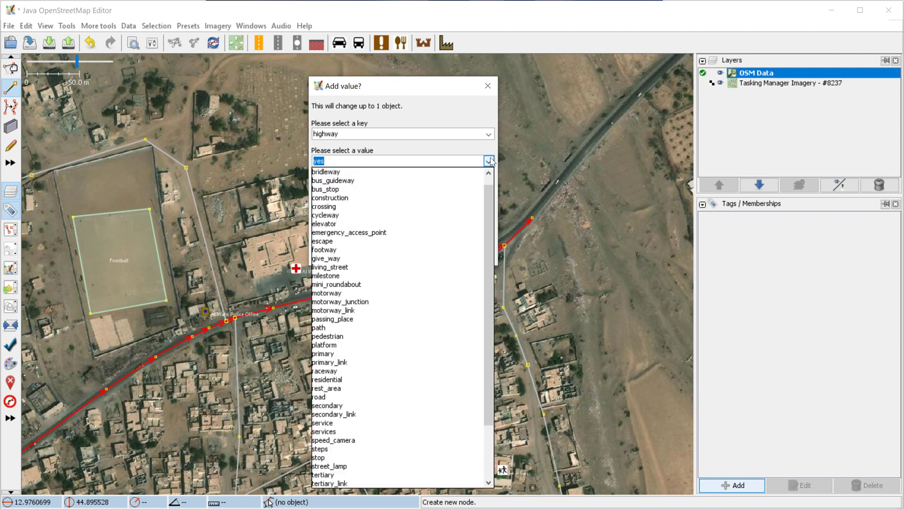
pyautogui.click(488, 161)
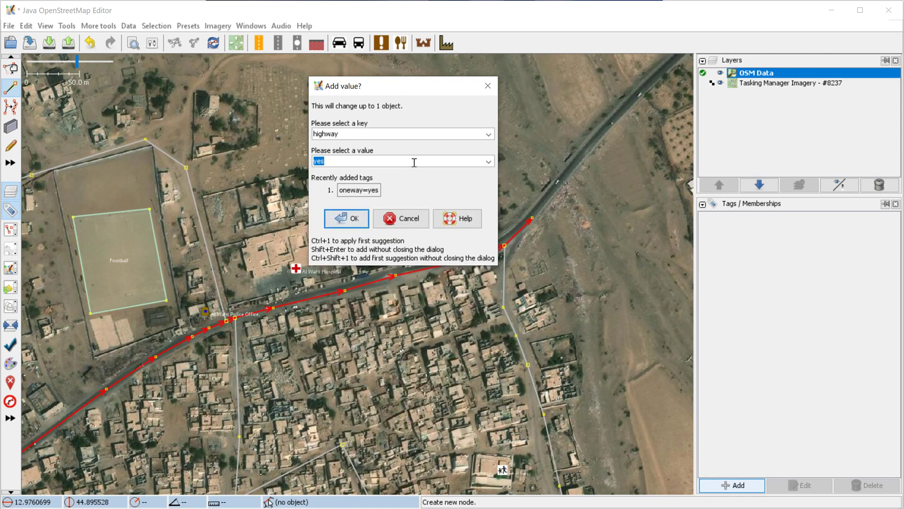
pyautogui.write('te')
pyautogui.press('Tab')
pyautogui.click(350, 219)
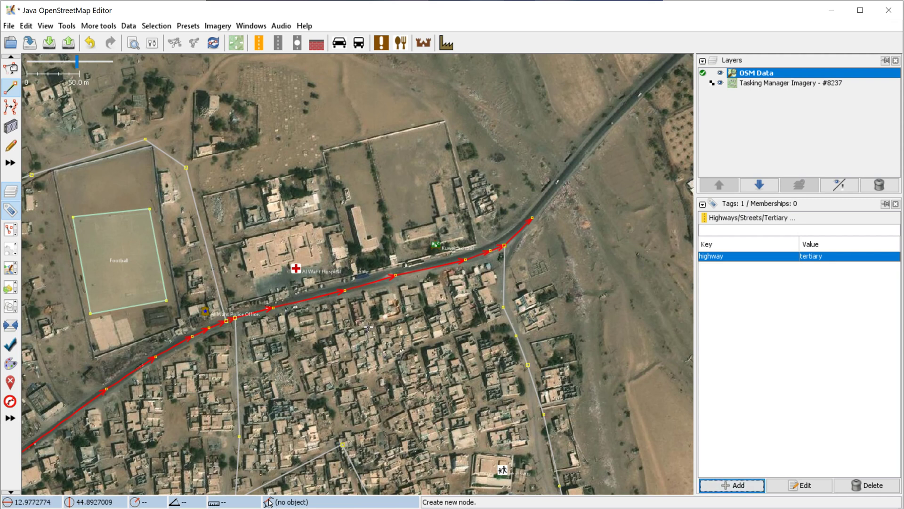
# Add the tag surface=paved to the traced road.
pyautogui.click(741, 488)
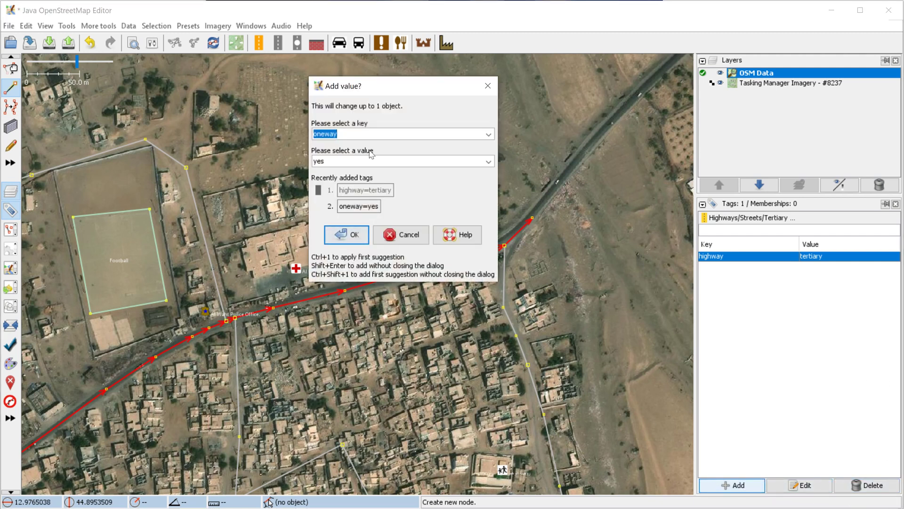
pyautogui.write('surface')
pyautogui.press('Tab')
pyautogui.write('paved')
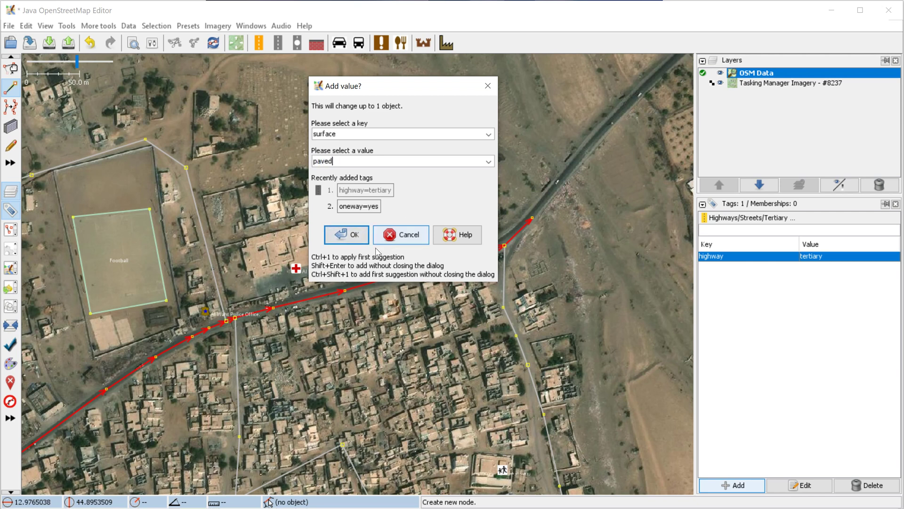
pyautogui.click(346, 241)
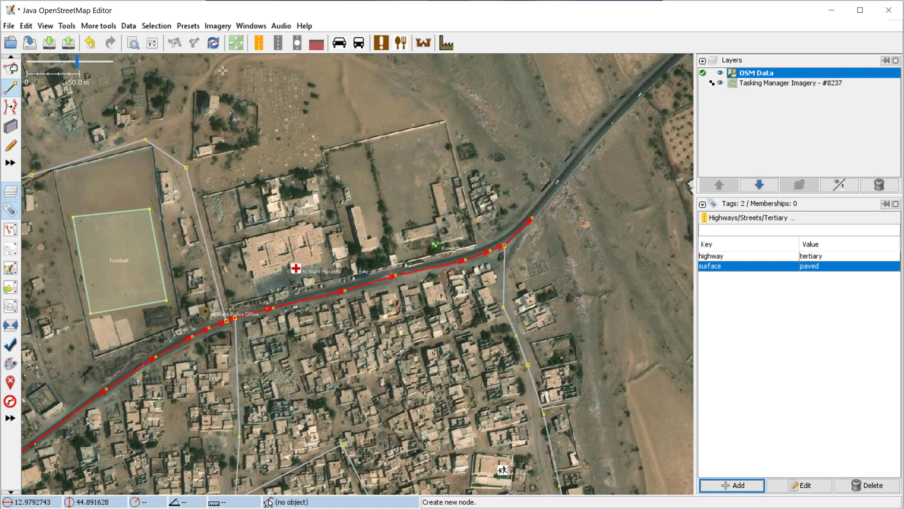
# Deselect the finished road, then reselect it in select mode to review its tags and course through the town.
pyautogui.click(12, 70)
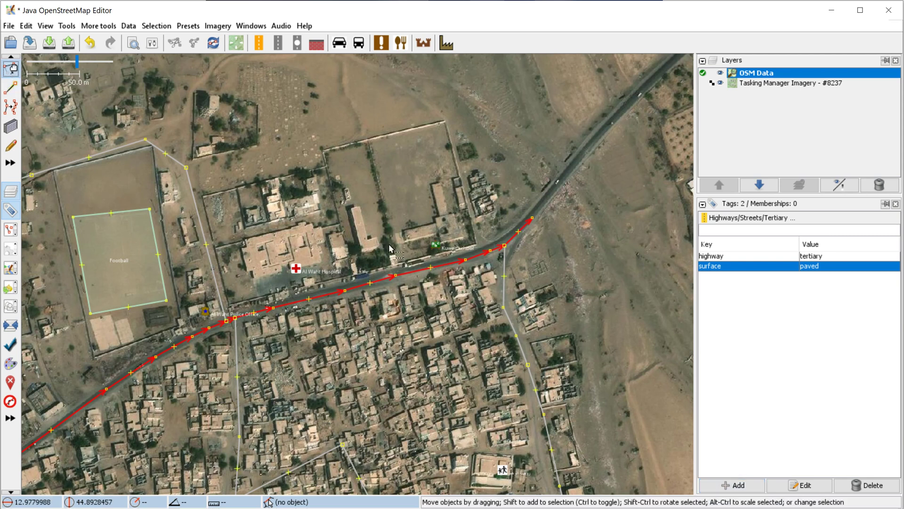
pyautogui.click(419, 319)
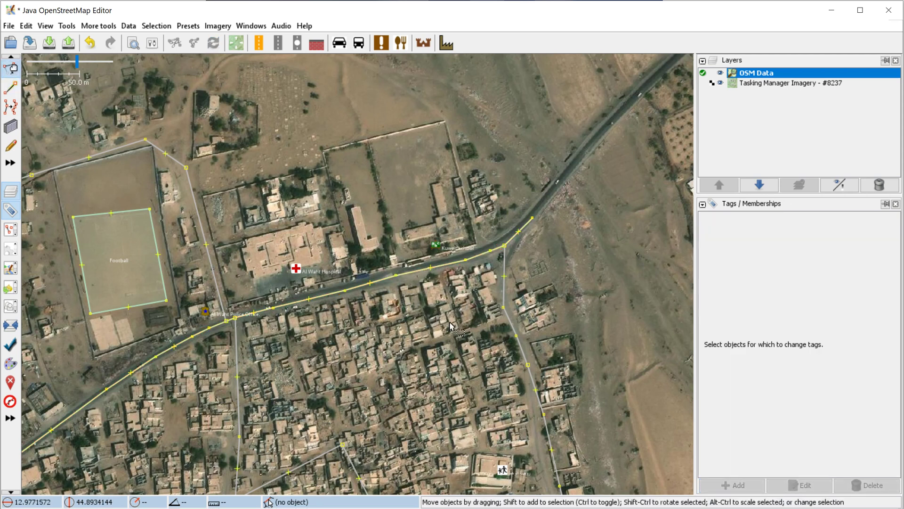
pyautogui.click(414, 276)
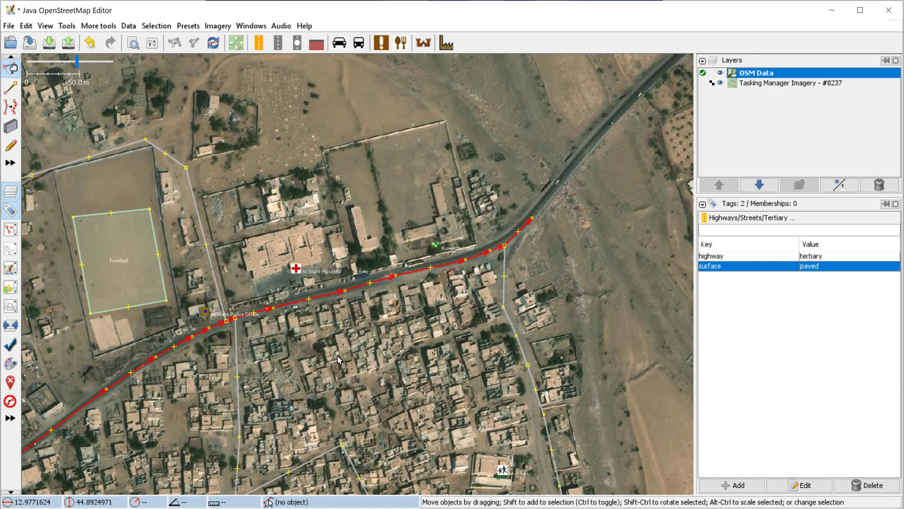
pyautogui.moveTo(146, 432); pyautogui.dragTo(296, 331)
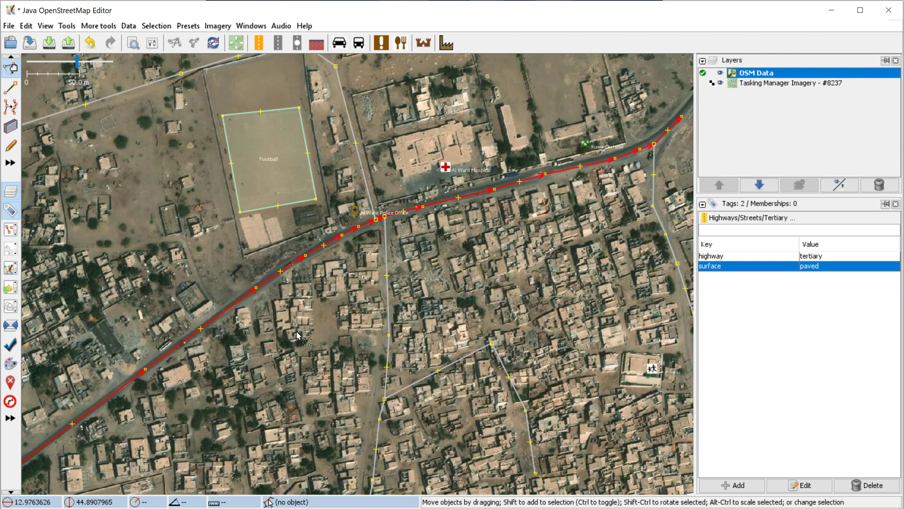
pyautogui.moveTo(575, 234); pyautogui.dragTo(474, 291)
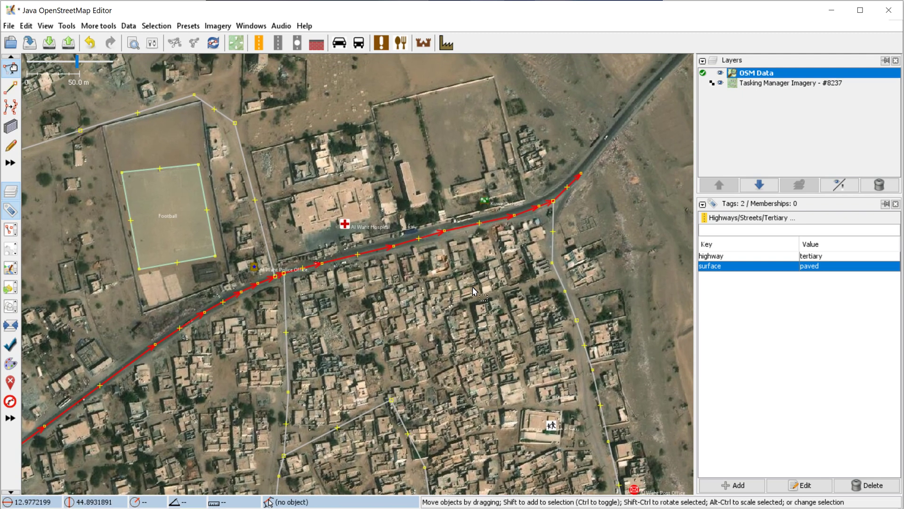
# Undo the road's tags and its last nodes east of Al Waht Hospital, and redo all of those edits.
pyautogui.click(87, 45)
pyautogui.click(535, 352)
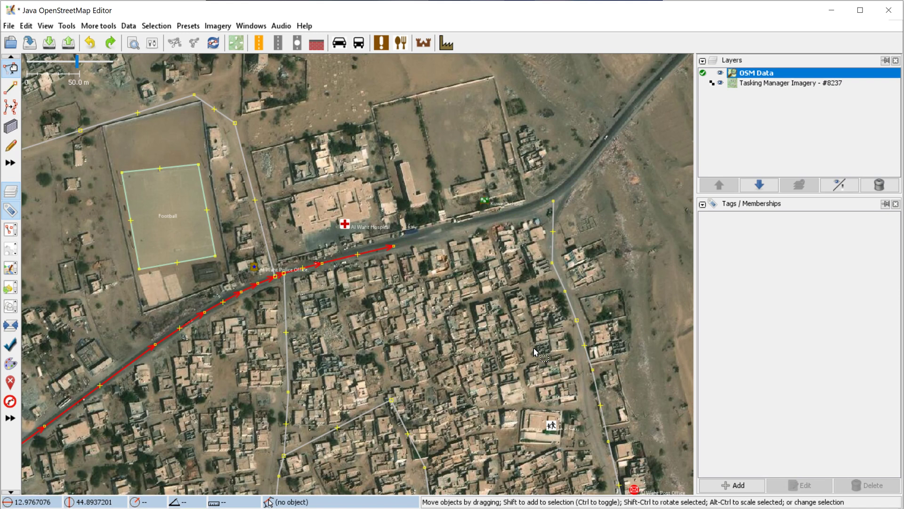
pyautogui.click(110, 45)
pyautogui.click(110, 45)
pyautogui.click(110, 45)
pyautogui.click(110, 45)
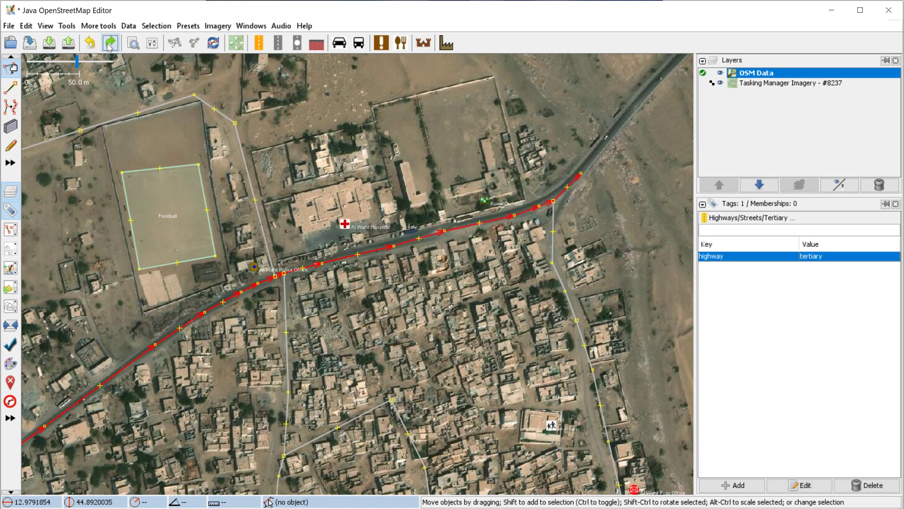
pyautogui.click(109, 45)
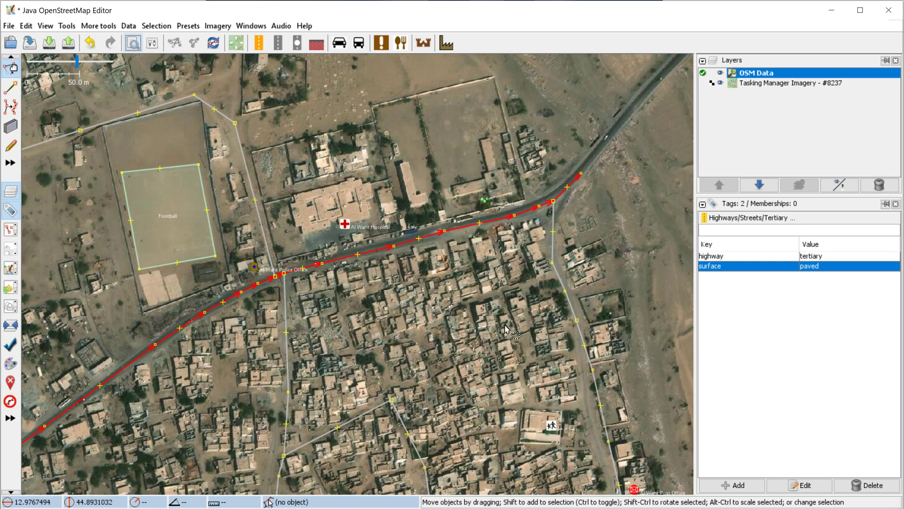
# Reposition the road's northeastern end node on the imagery, add intermediate nodes to the final stretch, and delete the surplus one nearest the junction.
pyautogui.scroll(2, 473, 256)
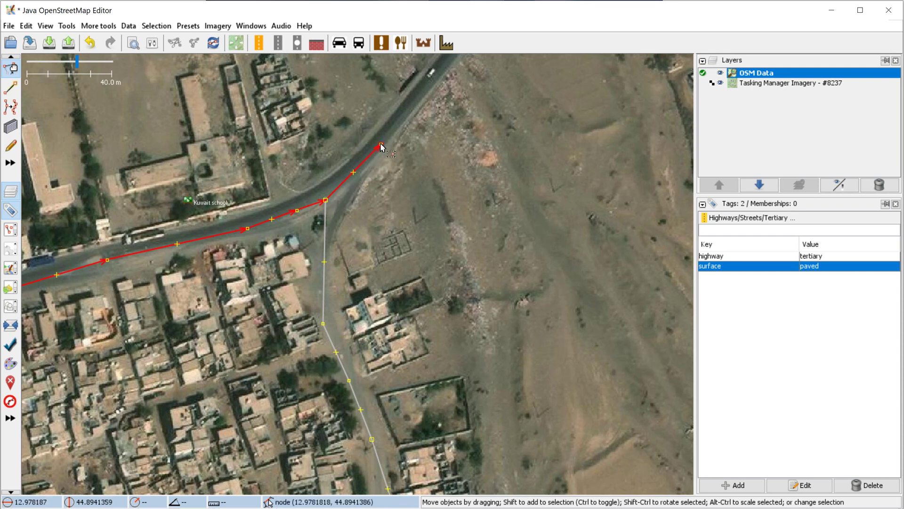
pyautogui.moveTo(381, 150); pyautogui.dragTo(391, 130)
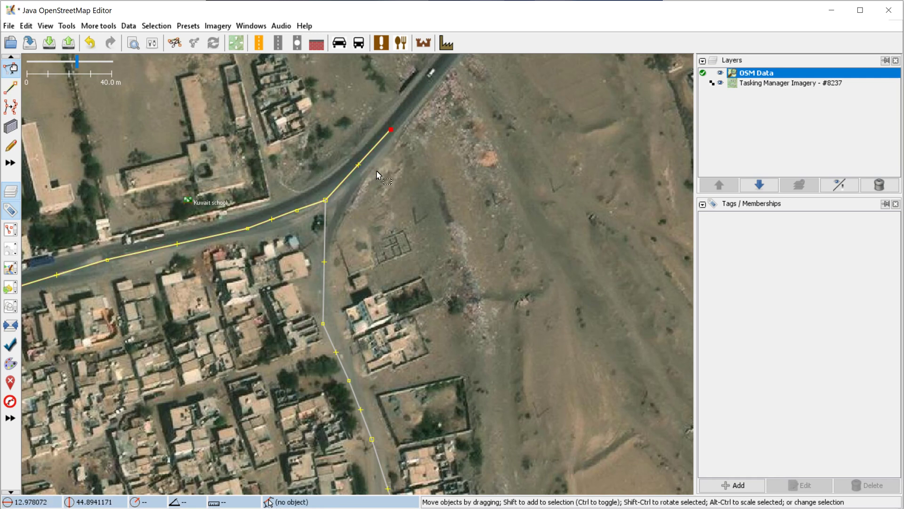
pyautogui.moveTo(360, 168); pyautogui.dragTo(369, 154)
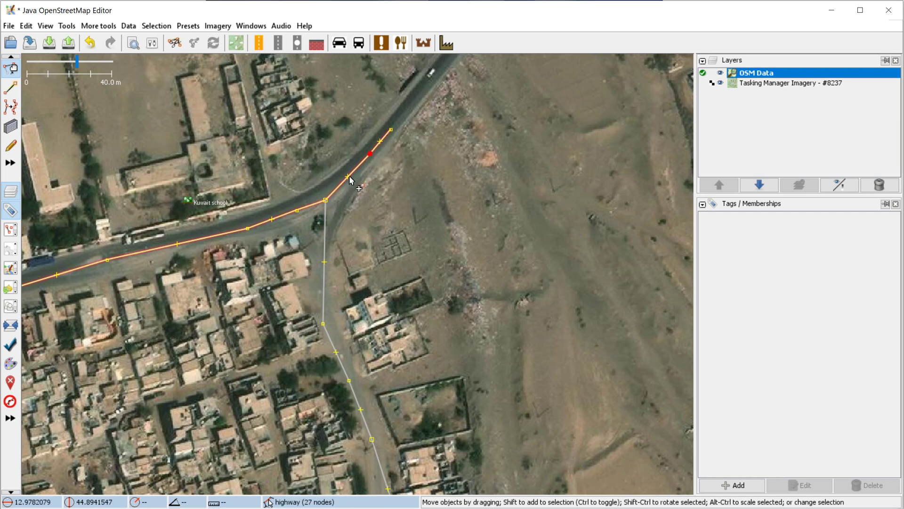
pyautogui.moveTo(348, 176); pyautogui.dragTo(348, 177)
pyautogui.click(371, 154)
pyautogui.moveTo(371, 155); pyautogui.dragTo(380, 145)
pyautogui.moveTo(350, 179); pyautogui.dragTo(360, 169)
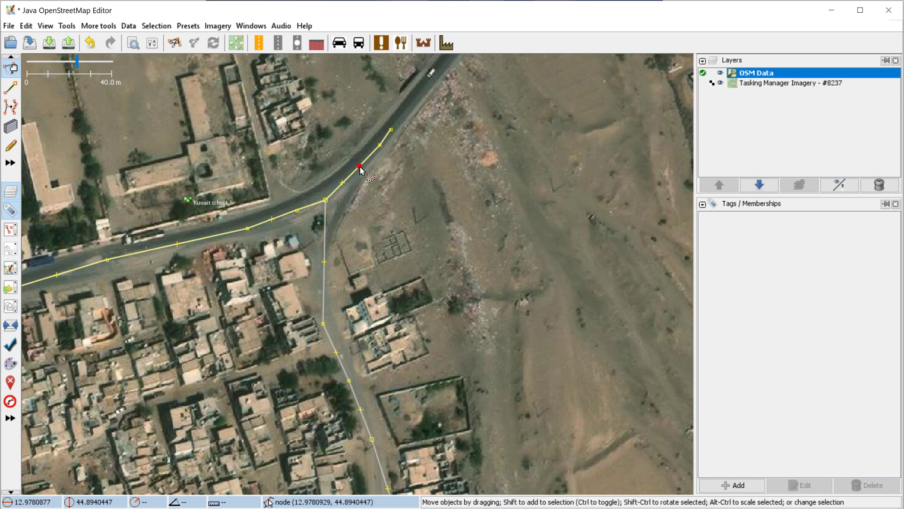
pyautogui.press('Delete')
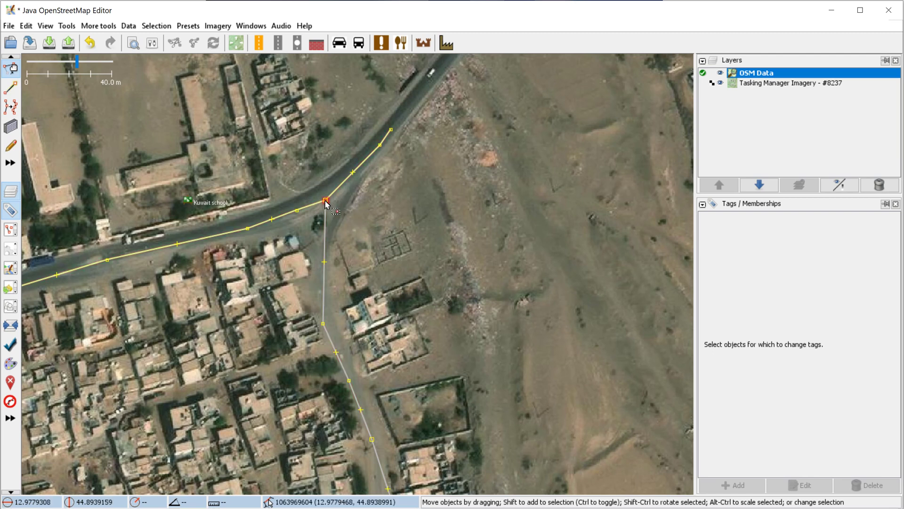
# Move the side-road junction node northeast along the main road and reshape the side road with additional nodes to follow the imagery.
pyautogui.moveTo(326, 203); pyautogui.dragTo(353, 171)
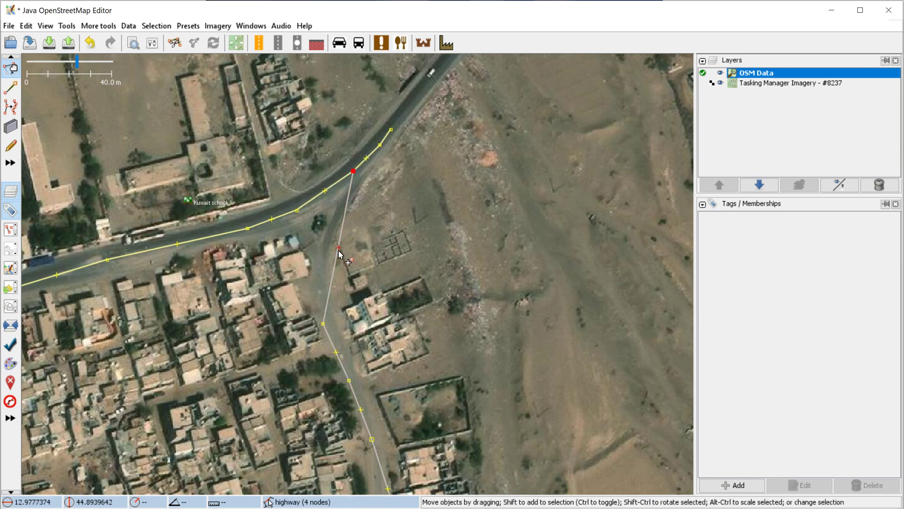
pyautogui.moveTo(338, 247); pyautogui.dragTo(327, 251)
pyautogui.moveTo(341, 211); pyautogui.dragTo(347, 199)
pyautogui.moveTo(325, 289)
pyautogui.mouseDown()
pyautogui.moveTo(313, 285)
pyautogui.moveTo(321, 290)
pyautogui.mouseUp()
pyautogui.moveTo(325, 325); pyautogui.dragTo(330, 328)
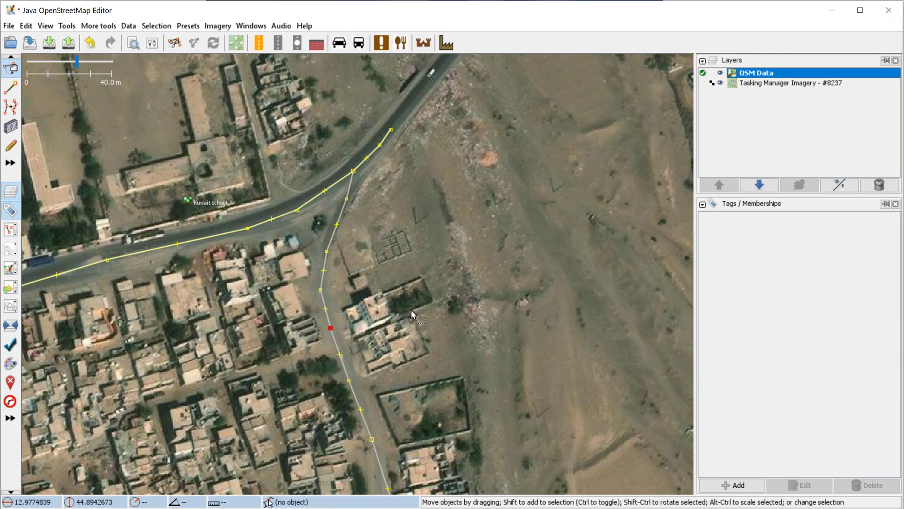
# Extend the main road northeast from its end node with four more nodes along the imagery, and finish the way.
pyautogui.click(445, 216)
pyautogui.moveTo(444, 211); pyautogui.dragTo(315, 294)
pyautogui.click(216, 303)
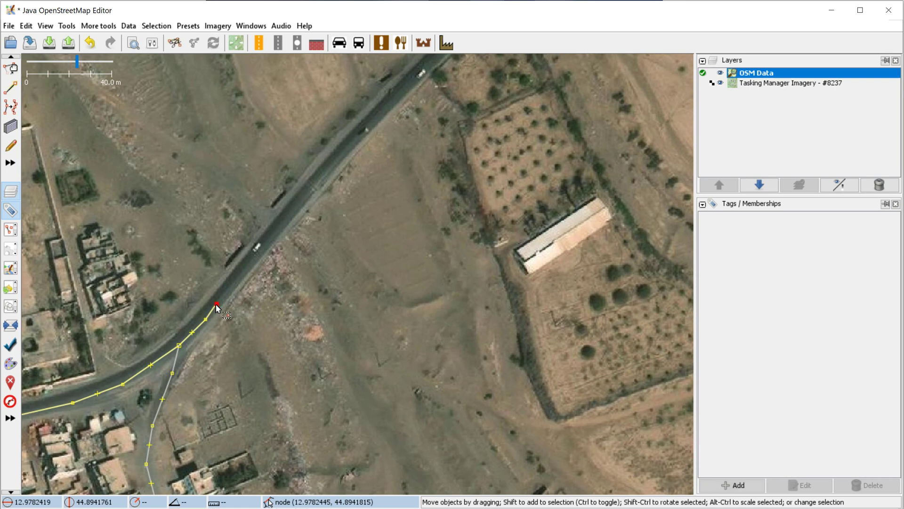
pyautogui.press('a')
pyautogui.click(235, 278)
pyautogui.click(279, 226)
pyautogui.click(332, 161)
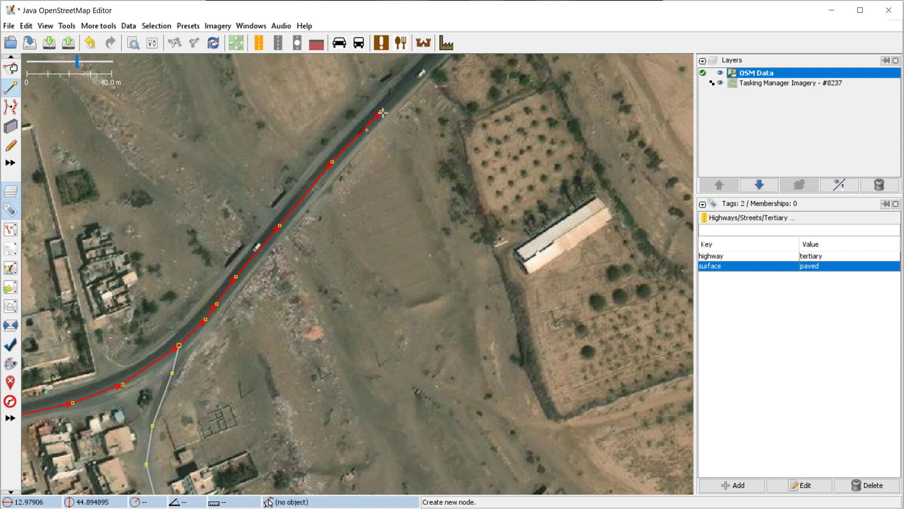
pyautogui.press('Escape')
pyautogui.press('Escape')
# Add three nodes to the road northeast of the junction to mark the ends of the two bridge crossings.
pyautogui.moveTo(281, 221); pyautogui.dragTo(344, 251)
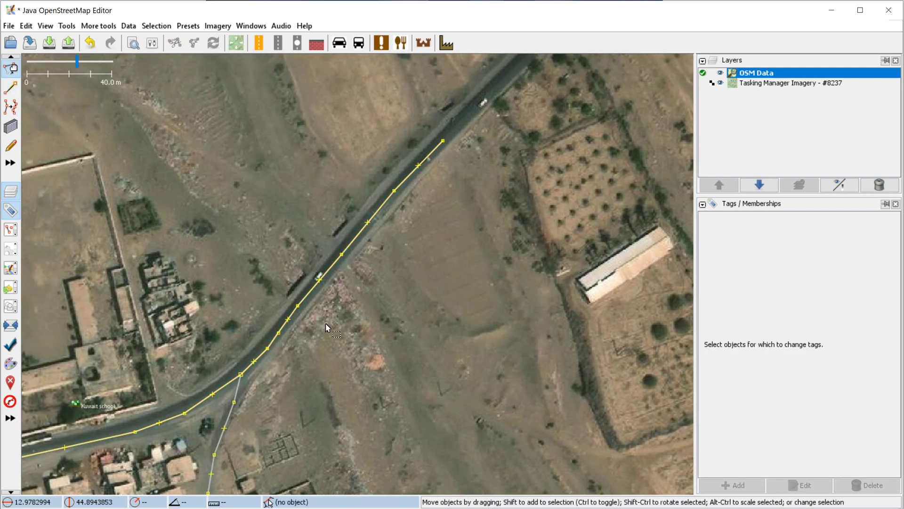
pyautogui.moveTo(333, 342); pyautogui.dragTo(367, 326)
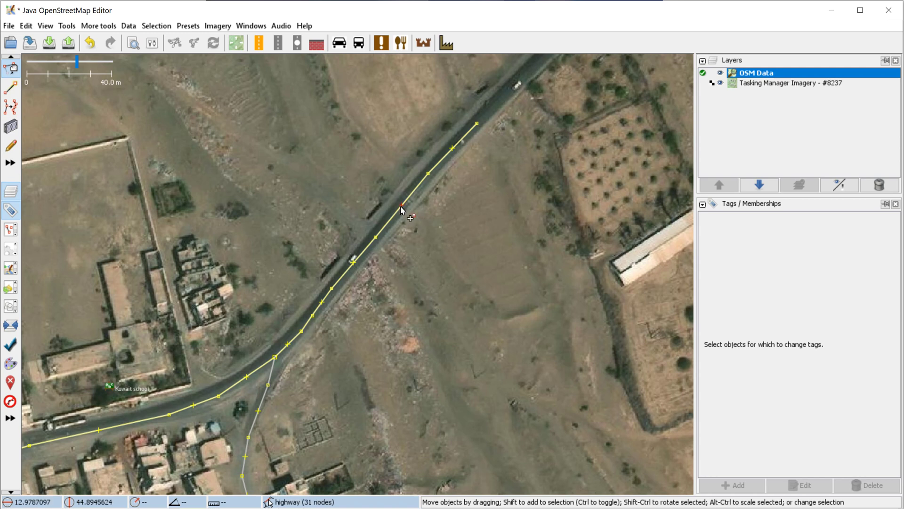
pyautogui.moveTo(401, 210); pyautogui.dragTo(398, 207)
pyautogui.moveTo(378, 240); pyautogui.dragTo(379, 232)
pyautogui.moveTo(355, 264); pyautogui.dragTo(333, 290)
pyautogui.click(350, 272)
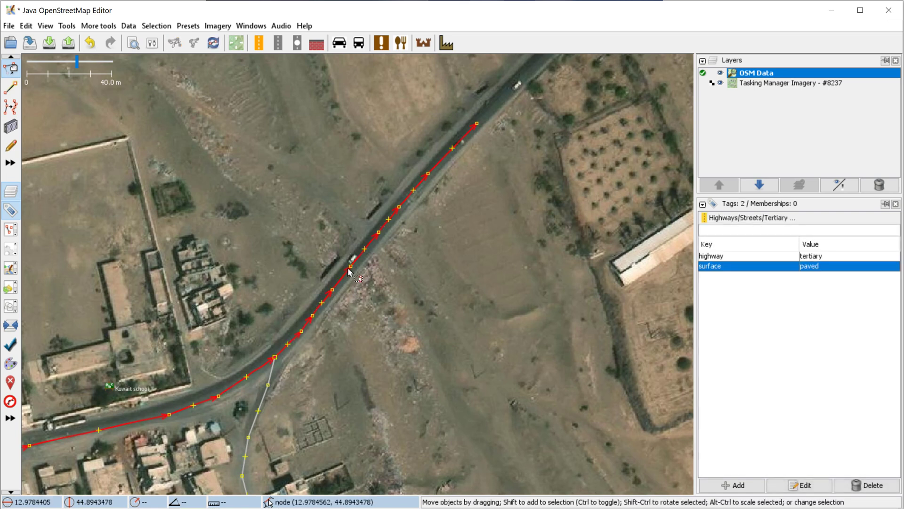
# Split the way at the northeastern end of the first bridge, and select each part to check the split.
pyautogui.click(352, 267)
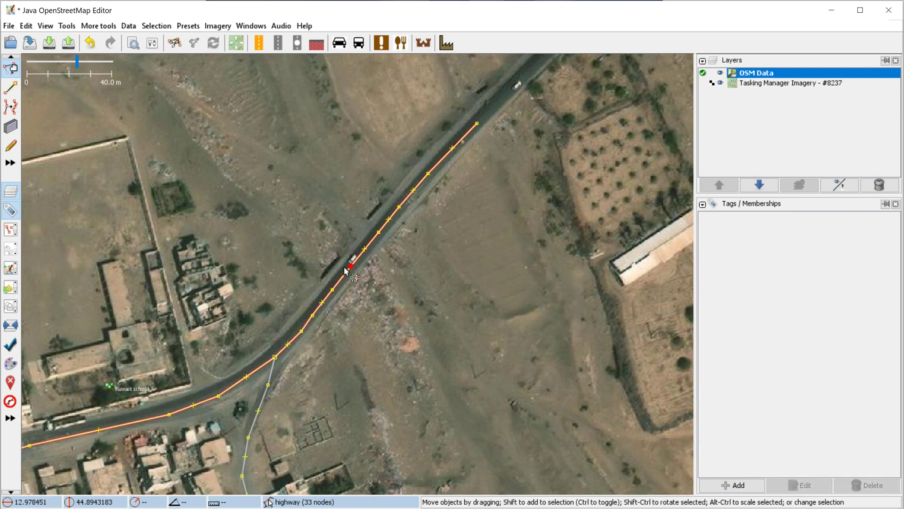
pyautogui.click(66, 26)
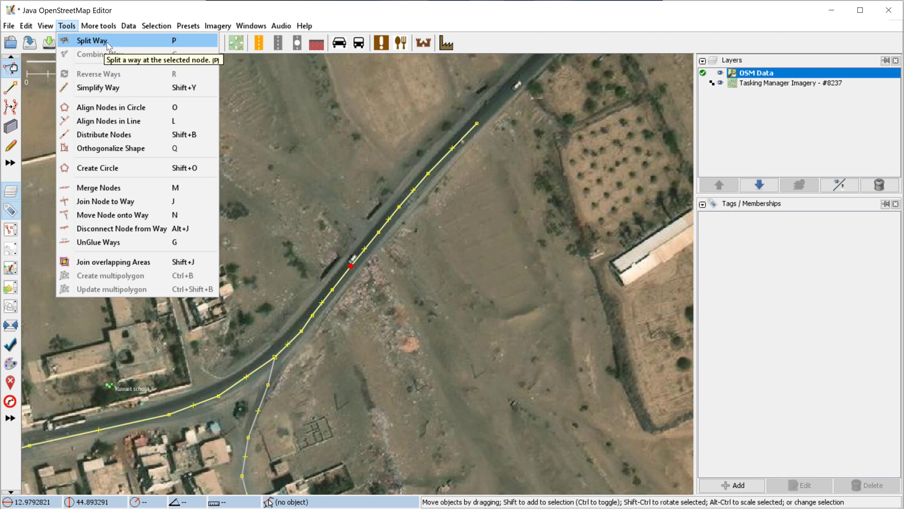
pyautogui.click(89, 41)
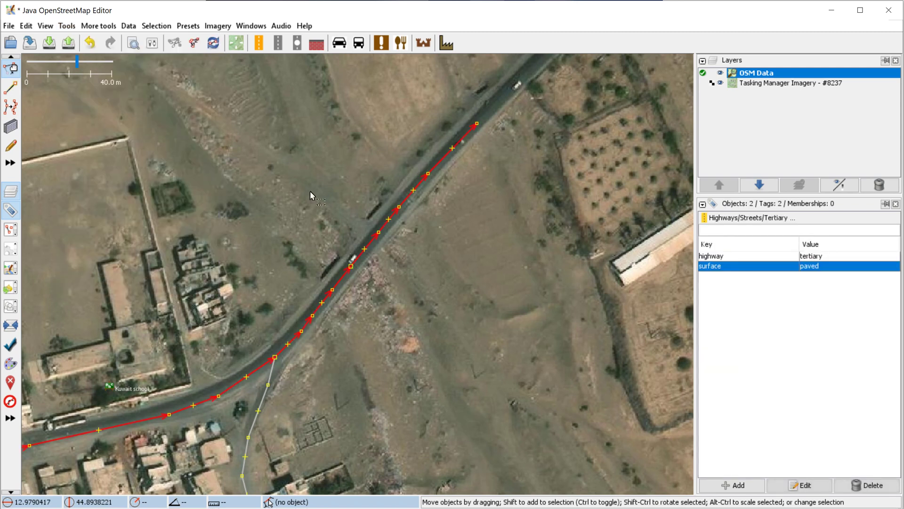
pyautogui.click(361, 302)
pyautogui.click(341, 279)
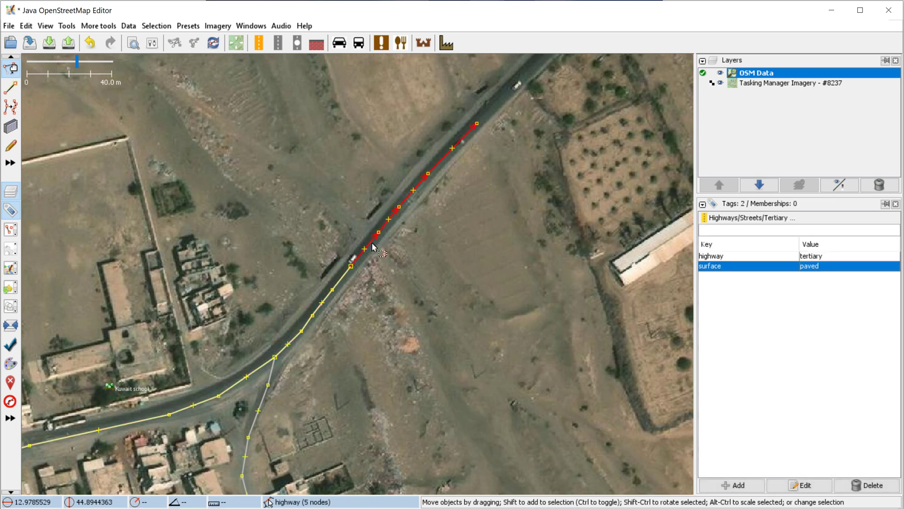
pyautogui.click(372, 246)
pyautogui.click(344, 287)
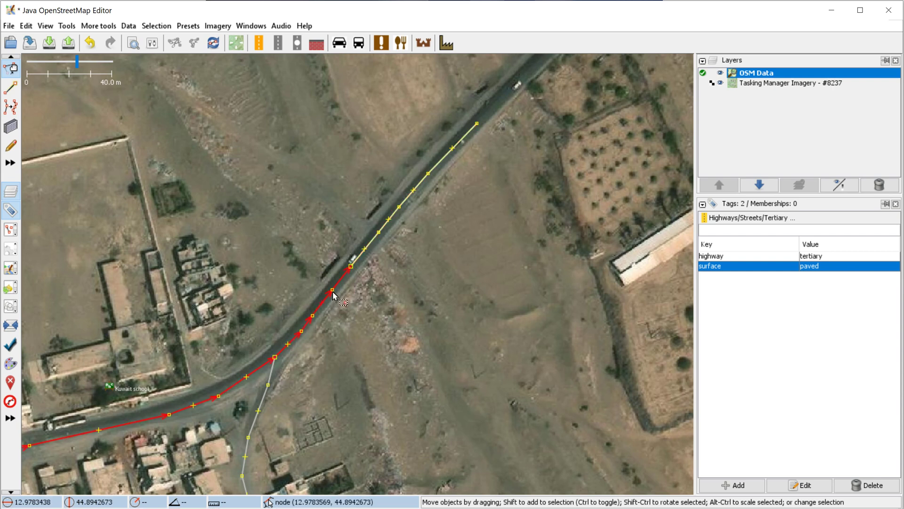
# Split the way at the southwestern end of the first bridge, and select the resulting segments to check them.
pyautogui.click(333, 290)
pyautogui.press('p')
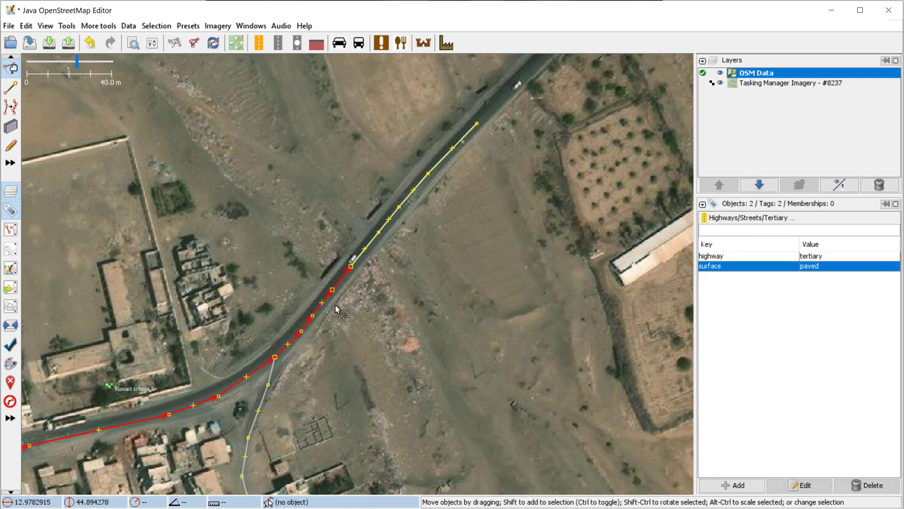
pyautogui.click(353, 283)
pyautogui.click(342, 277)
pyautogui.click(358, 257)
# Split the way at both ends of the second, more northeasterly bridge.
pyautogui.click(379, 233)
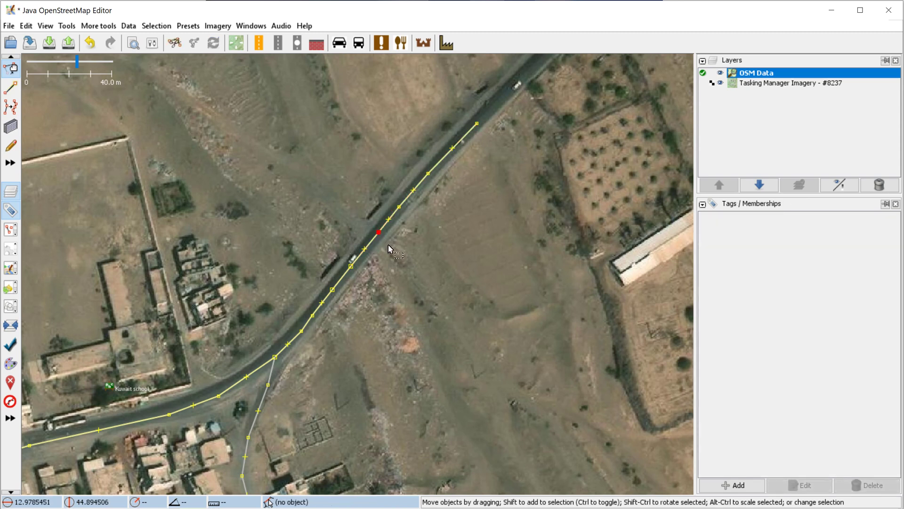
pyautogui.click(399, 222)
pyautogui.click(405, 221)
pyautogui.click(412, 222)
pyautogui.click(422, 221)
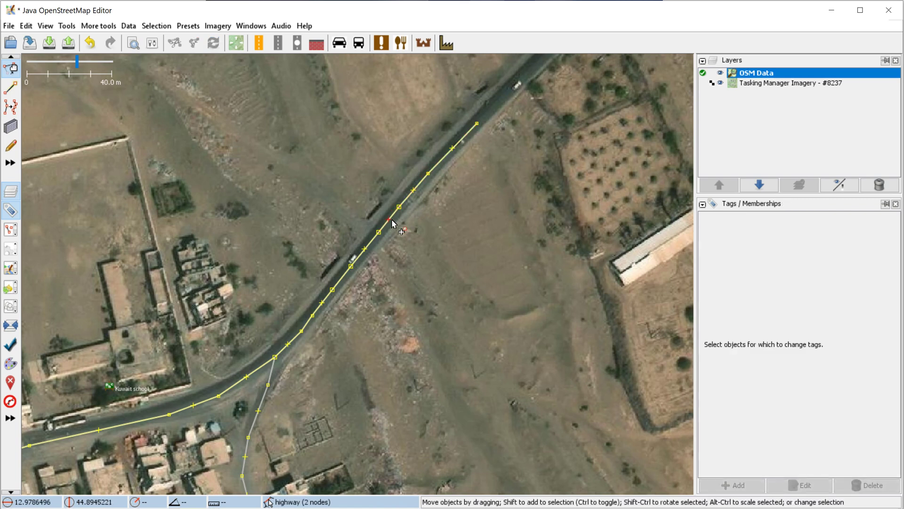
# Add the tag bridge=yes to each of the two short segments split from the road.
pyautogui.click(389, 220)
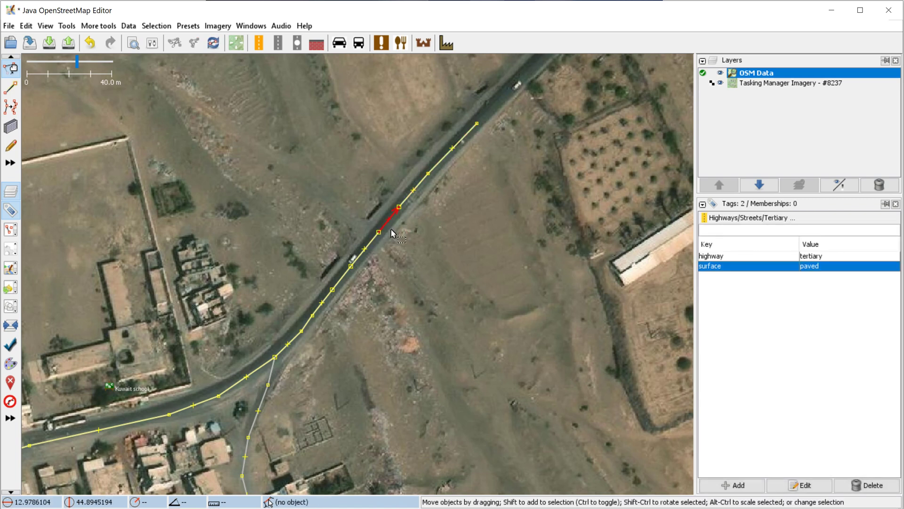
pyautogui.click(743, 485)
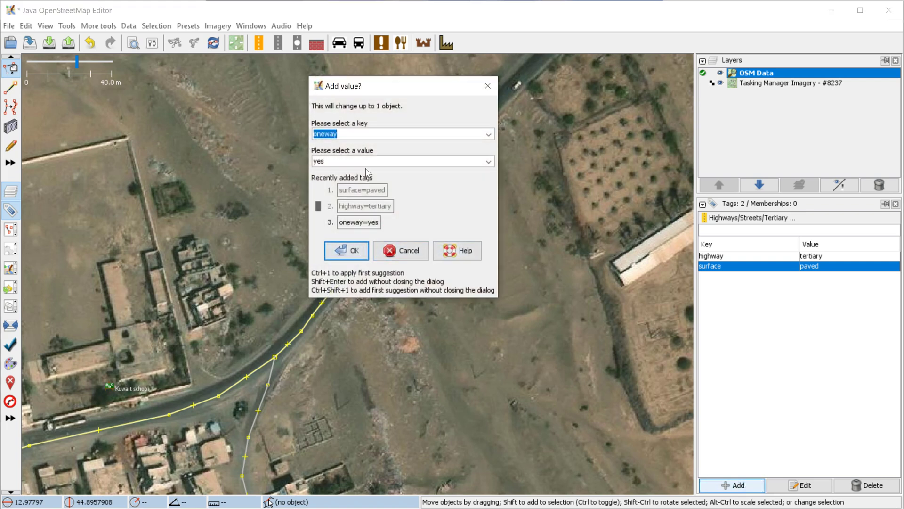
pyautogui.write('bridge')
pyautogui.press('Tab')
pyautogui.click(351, 254)
pyautogui.click(422, 258)
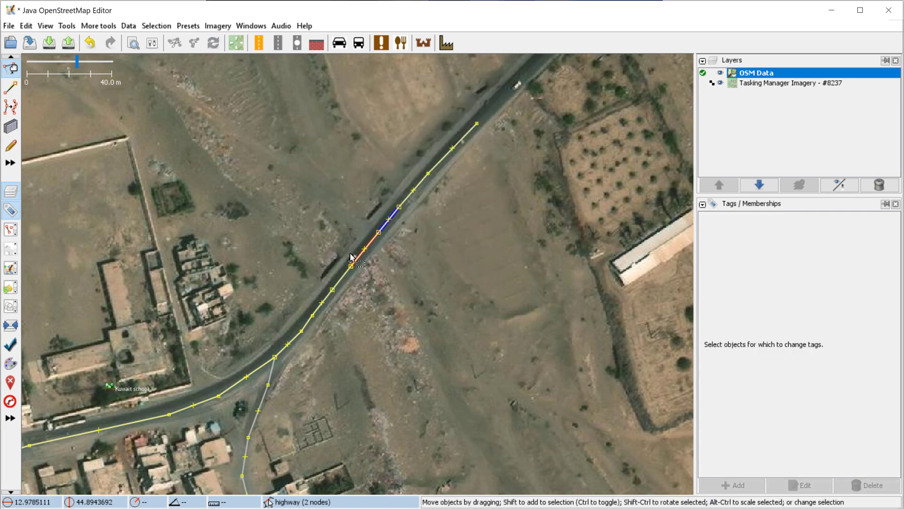
pyautogui.click(346, 272)
pyautogui.click(749, 484)
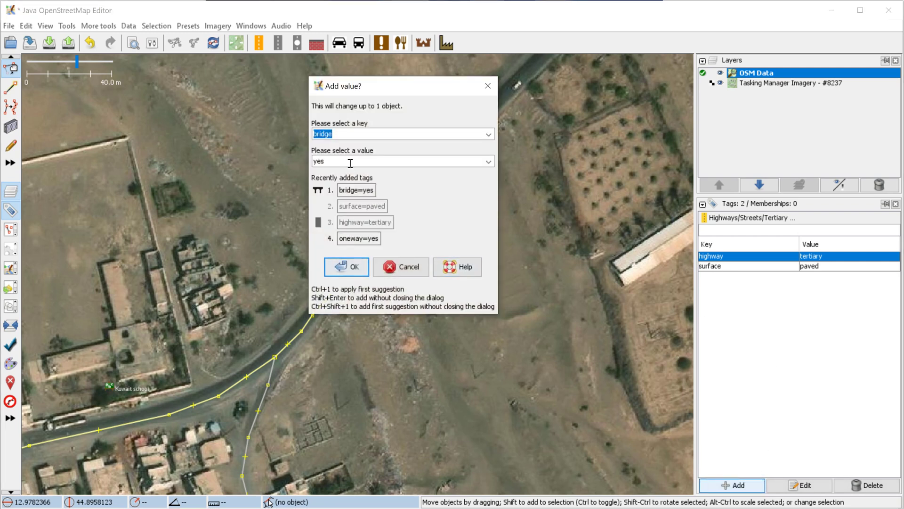
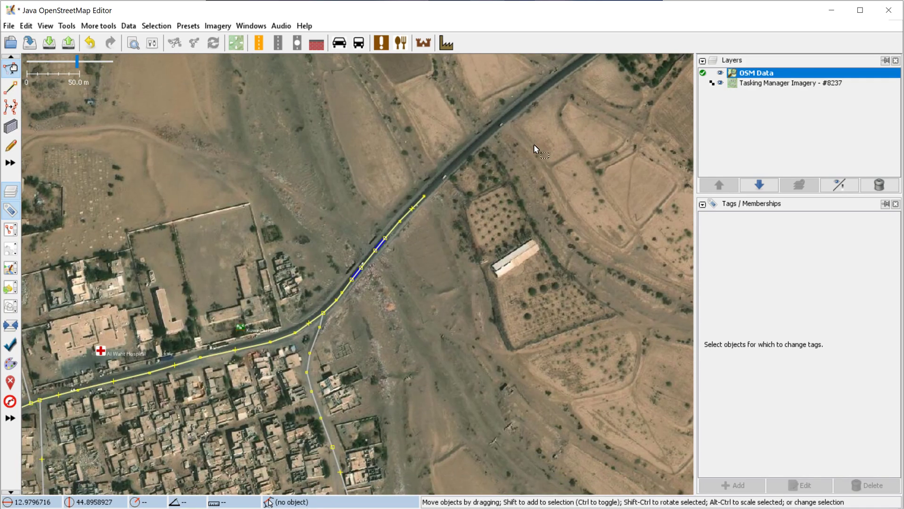
# Trace the unmapped road section beyond the southwestern end of the main road, connecting both track ends and joining the existing tertiary way.
pyautogui.moveTo(152, 362)
pyautogui.mouseDown()
pyautogui.moveTo(386, 271)
pyautogui.moveTo(370, 242)
pyautogui.moveTo(420, 179)
pyautogui.mouseUp()
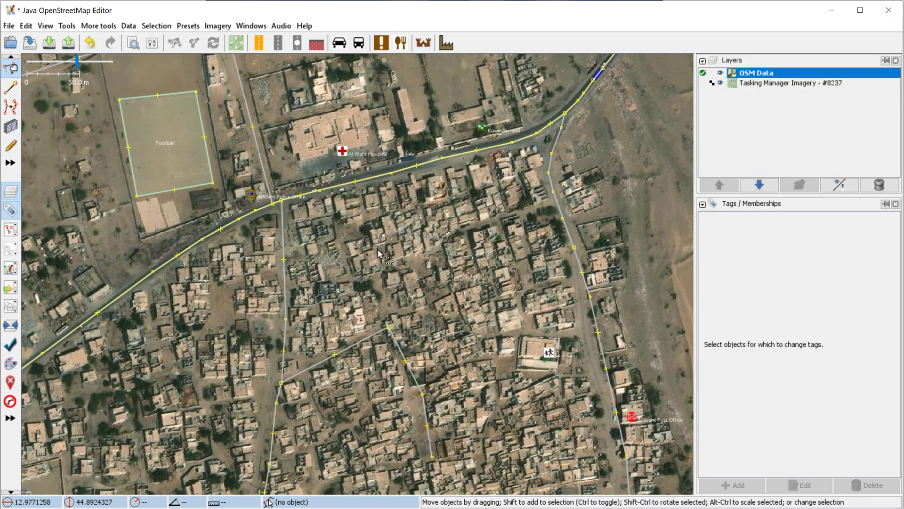
pyautogui.press('a')
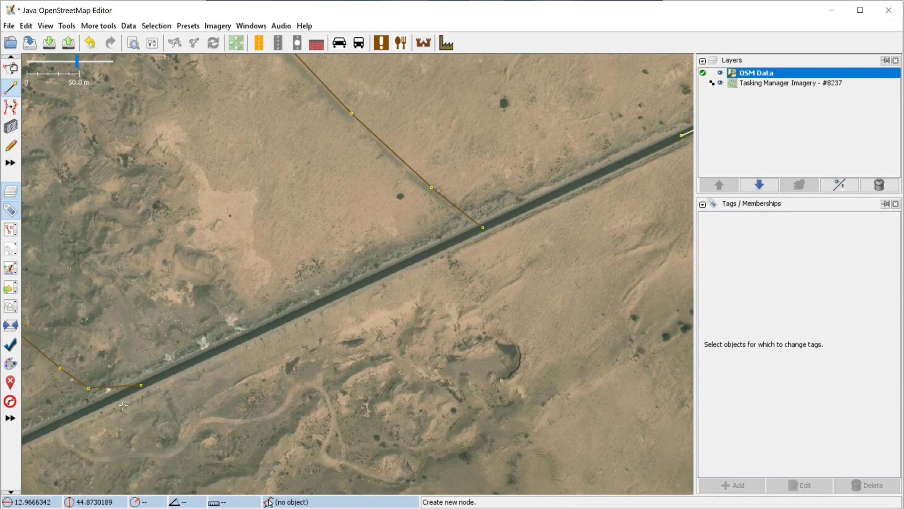
pyautogui.click(90, 411)
pyautogui.click(141, 385)
pyautogui.click(232, 343)
pyautogui.click(379, 277)
pyautogui.click(489, 229)
pyautogui.moveTo(542, 232); pyautogui.dragTo(252, 323)
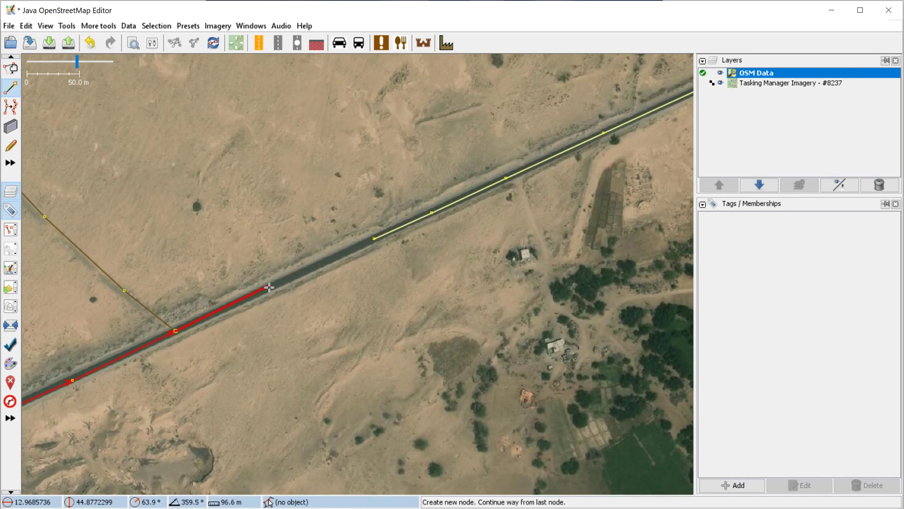
pyautogui.click(273, 288)
pyautogui.click(374, 239)
pyautogui.click(373, 239)
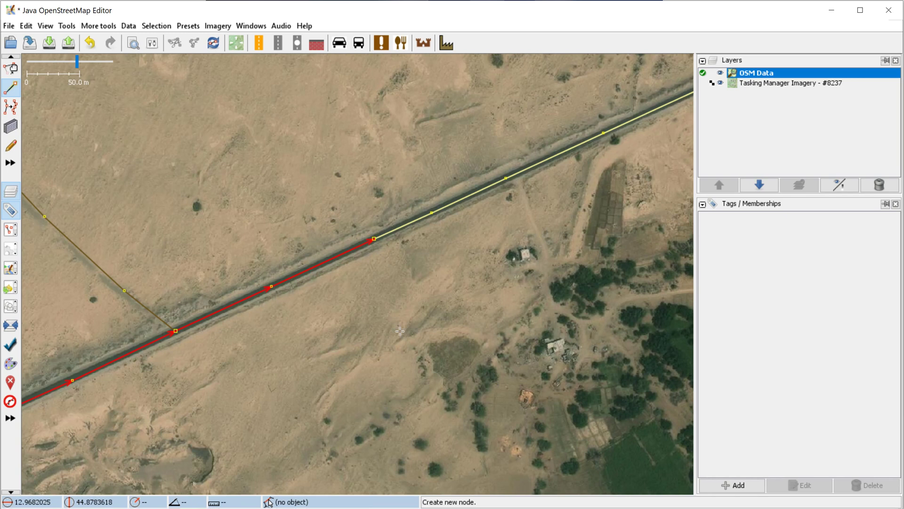
# Combine the newly traced southwestern section with the adjoining tertiary road into one way, and reselect the road to check it.
pyautogui.press('s')
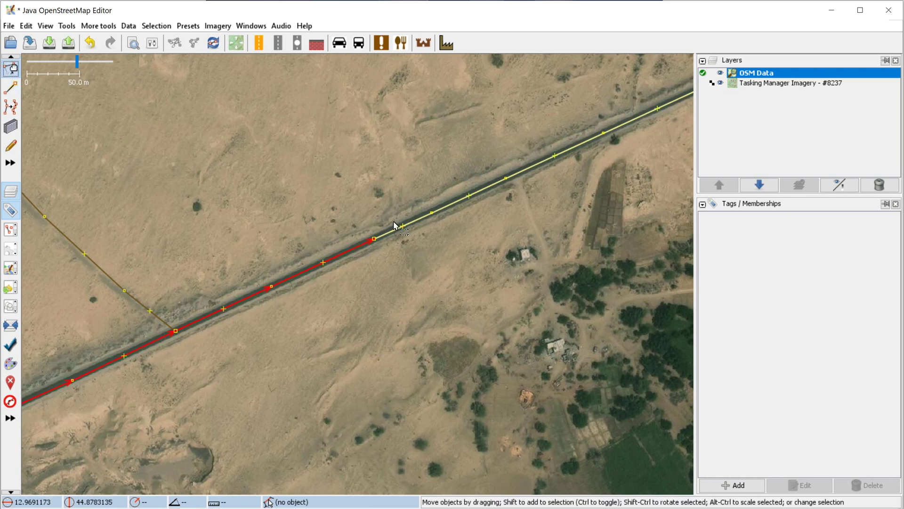
pyautogui.click(419, 220)
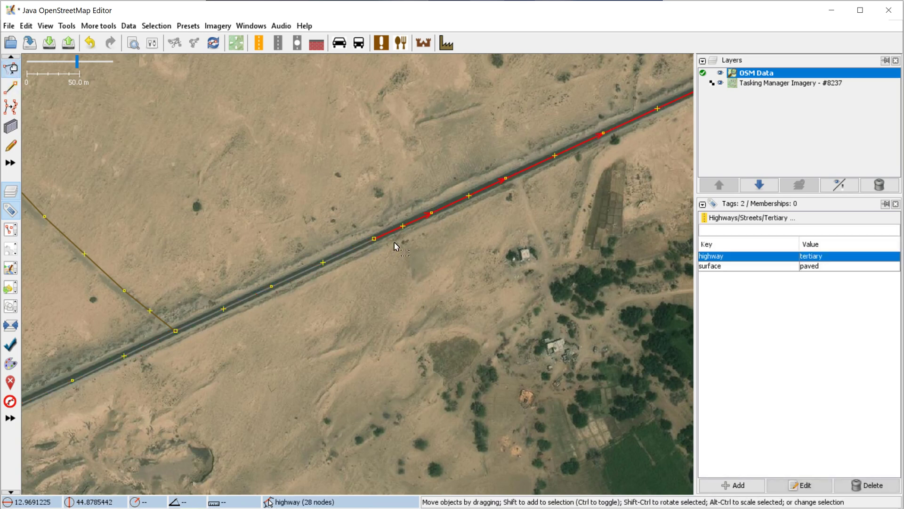
pyautogui.keyDown('shift'); pyautogui.click(344, 255); pyautogui.keyUp('shift')
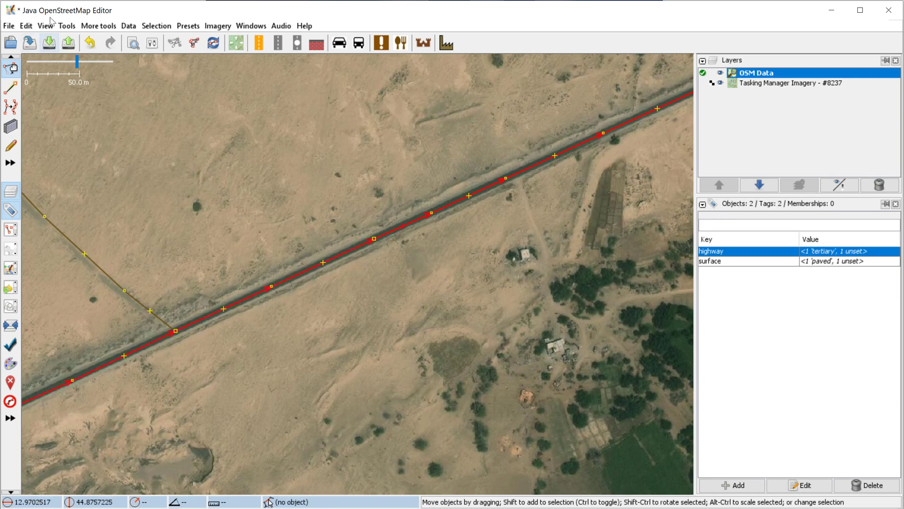
pyautogui.click(63, 28)
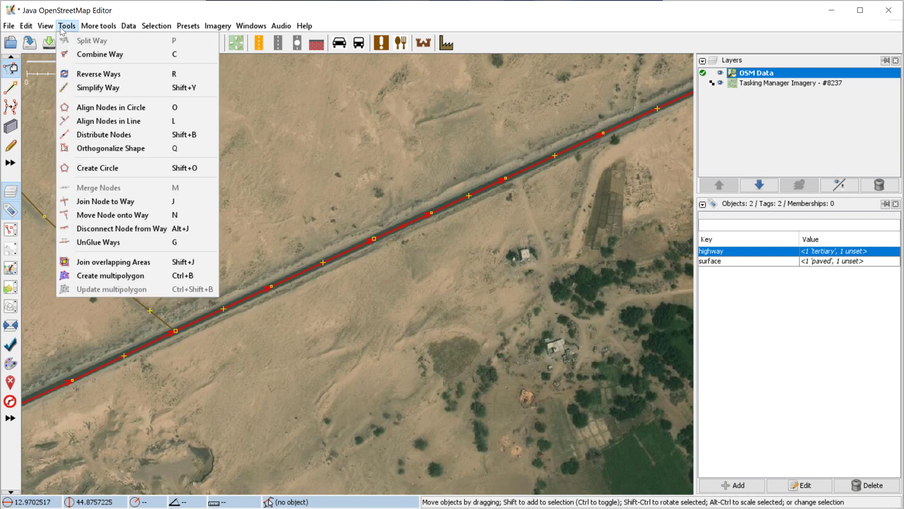
pyautogui.click(103, 56)
pyautogui.click(462, 278)
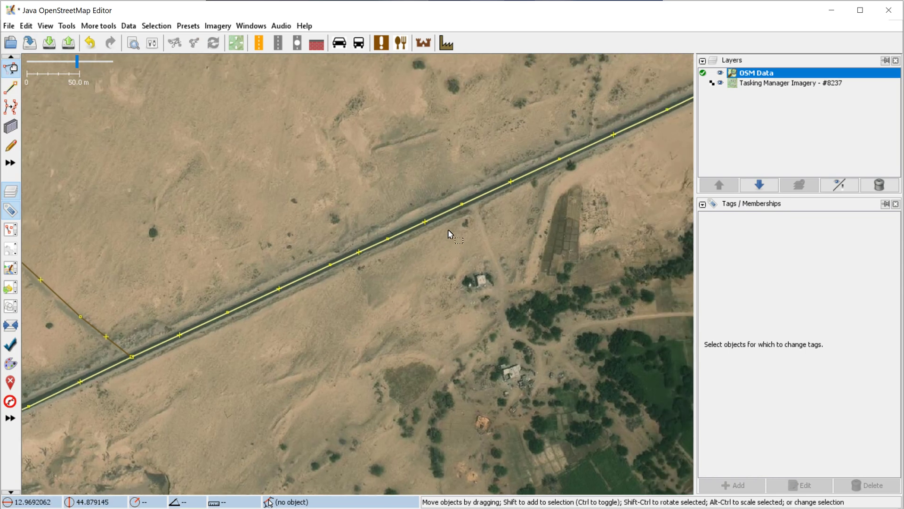
pyautogui.click(449, 215)
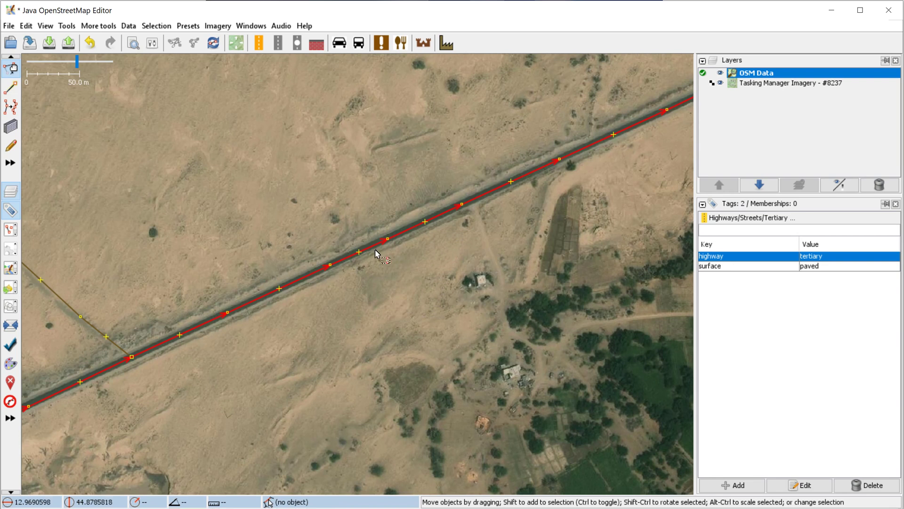
pyautogui.scroll(1, 385, 243)
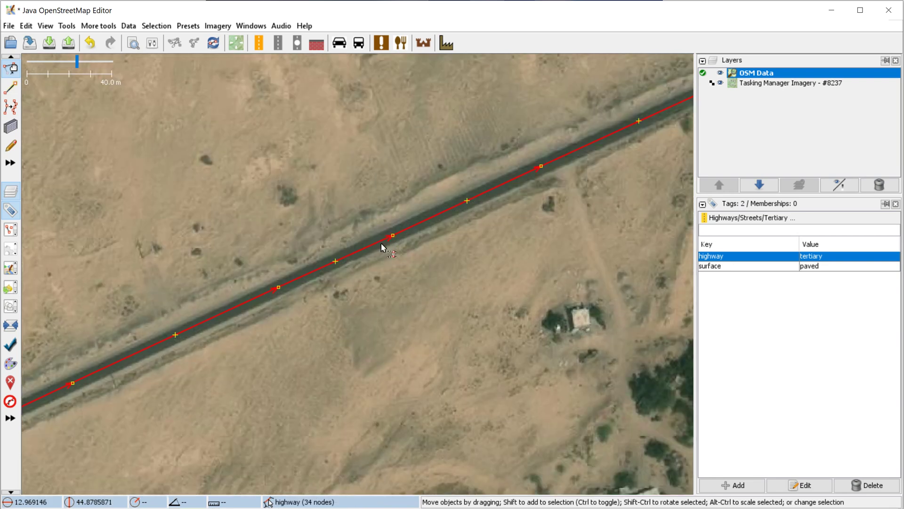
pyautogui.scroll(-1, 284, 309)
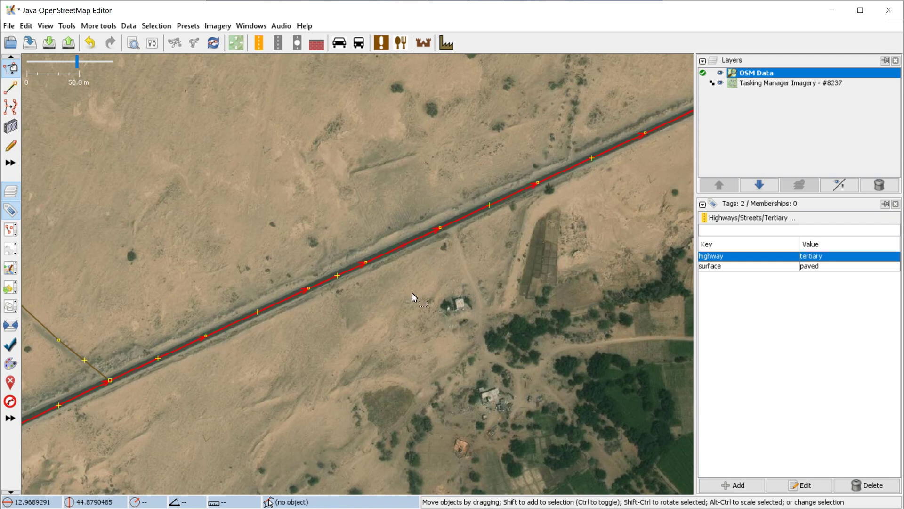
pyautogui.click(67, 25)
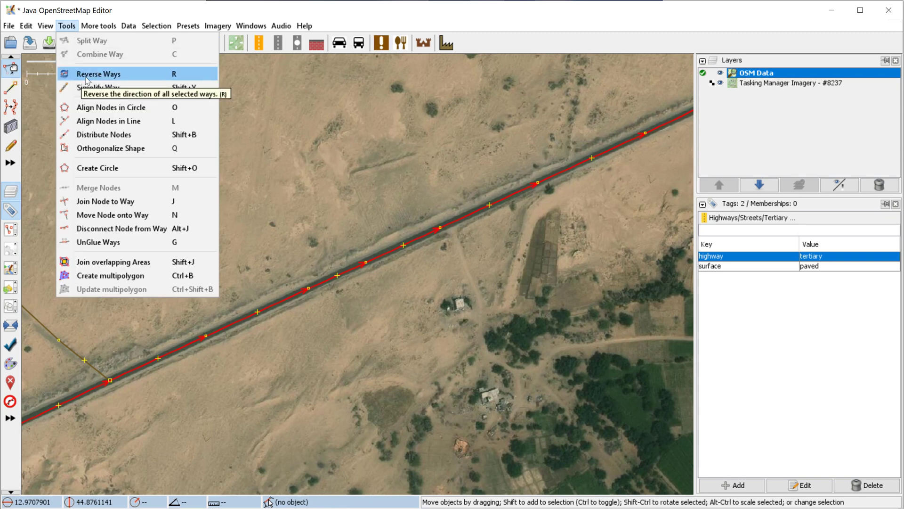
pyautogui.click(417, 300)
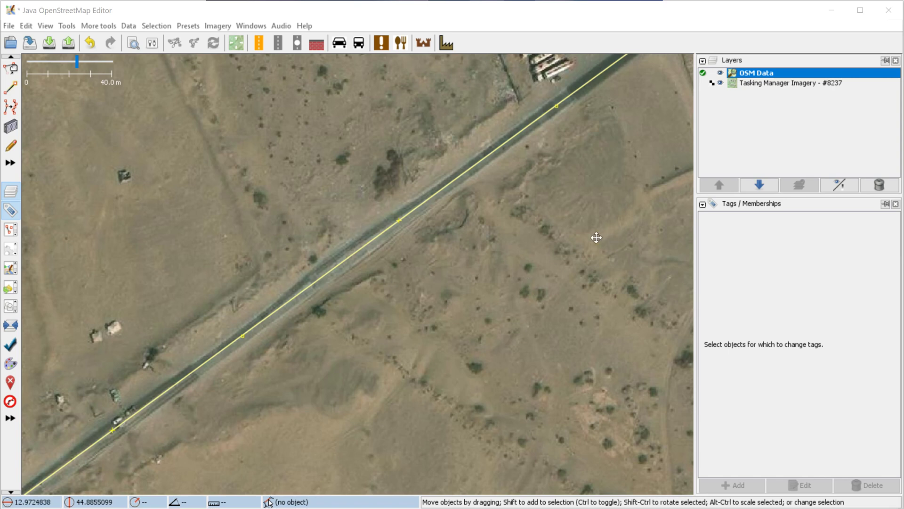
# Unglue the main road from the building corner opposite the Al Waht gas station, and move the freed road node onto the carriageway.
pyautogui.moveTo(595, 236); pyautogui.dragTo(157, 472)
pyautogui.moveTo(307, 286); pyautogui.dragTo(234, 348)
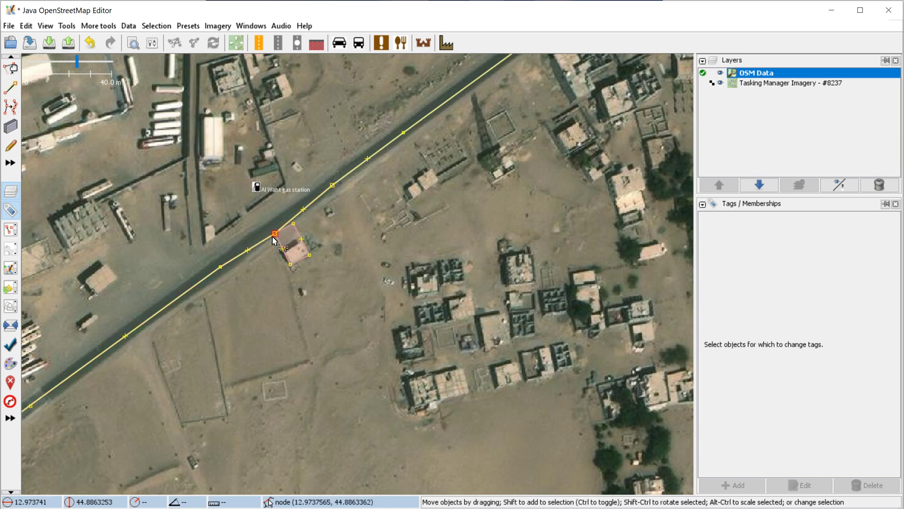
pyautogui.moveTo(276, 236)
pyautogui.mouseDown()
pyautogui.moveTo(258, 229)
pyautogui.moveTo(283, 213)
pyautogui.moveTo(271, 241)
pyautogui.moveTo(276, 233)
pyautogui.mouseUp()
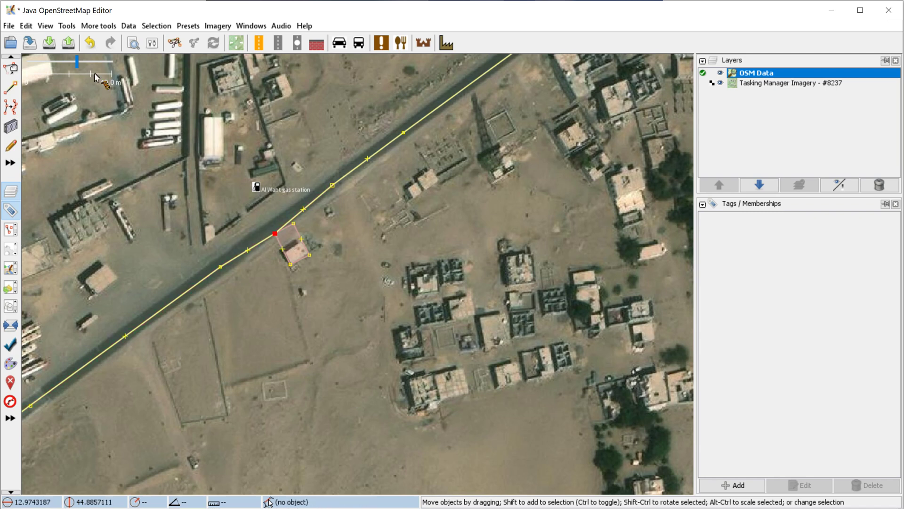
pyautogui.click(66, 26)
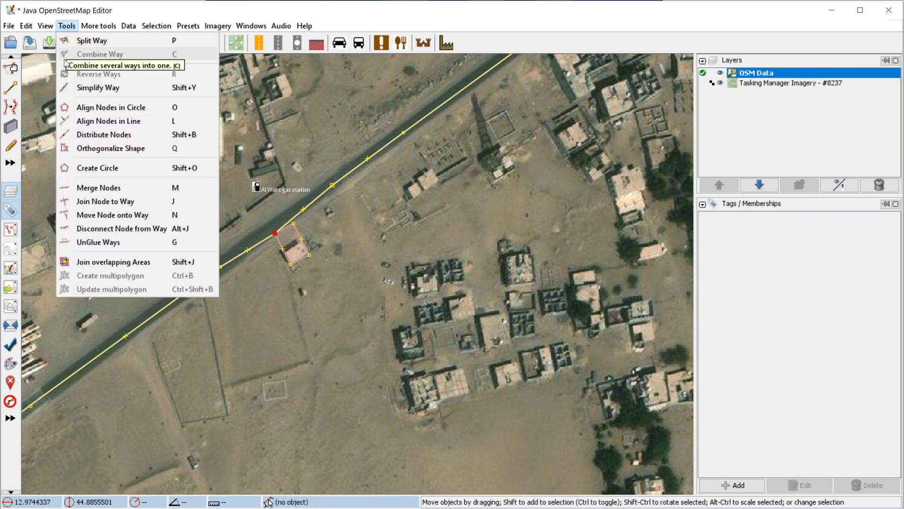
pyautogui.click(98, 242)
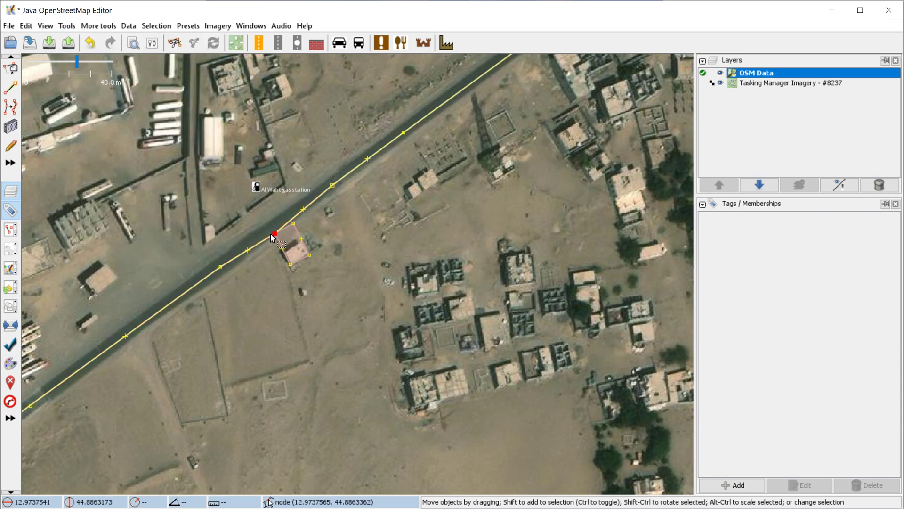
pyautogui.moveTo(269, 235)
pyautogui.mouseDown()
pyautogui.moveTo(259, 228)
pyautogui.moveTo(254, 238)
pyautogui.mouseUp()
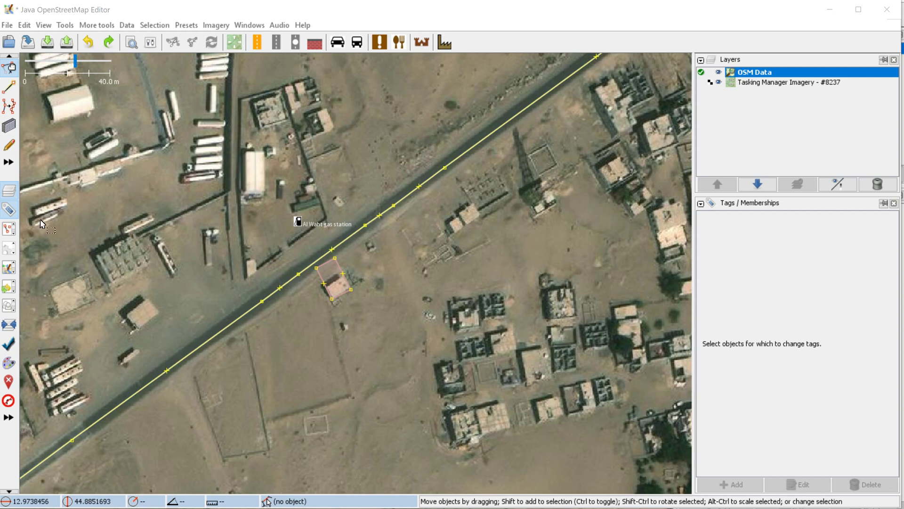
# Try to move the whole main road northwest of its alignment, undo that move, and clear the selection.
pyautogui.click(401, 201)
pyautogui.click(403, 202)
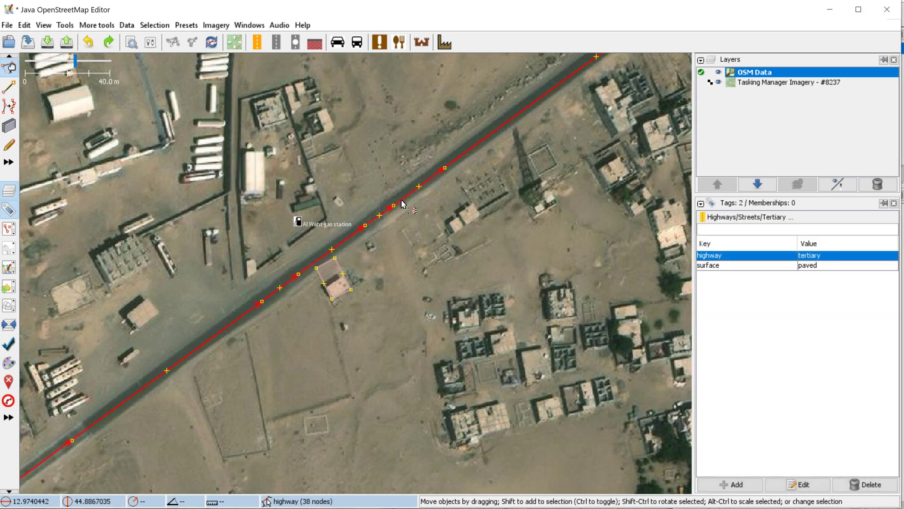
pyautogui.moveTo(408, 200); pyautogui.dragTo(384, 185)
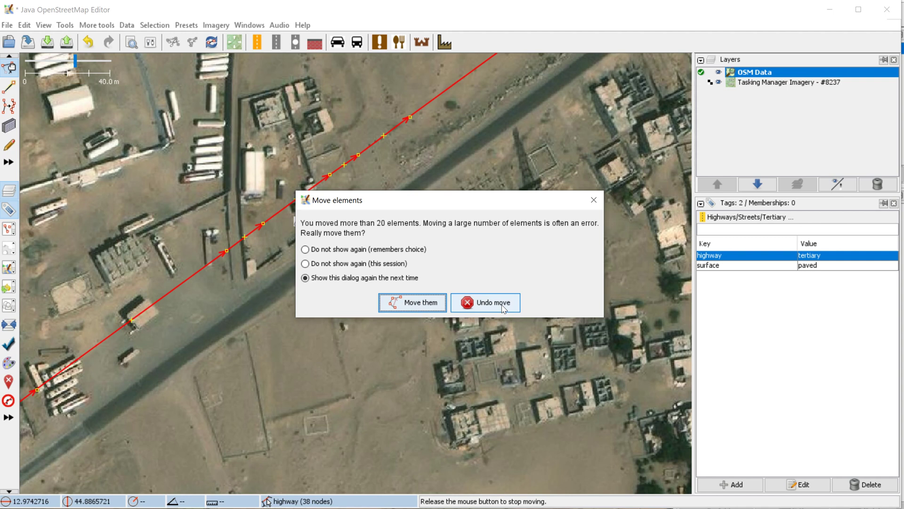
pyautogui.click(465, 307)
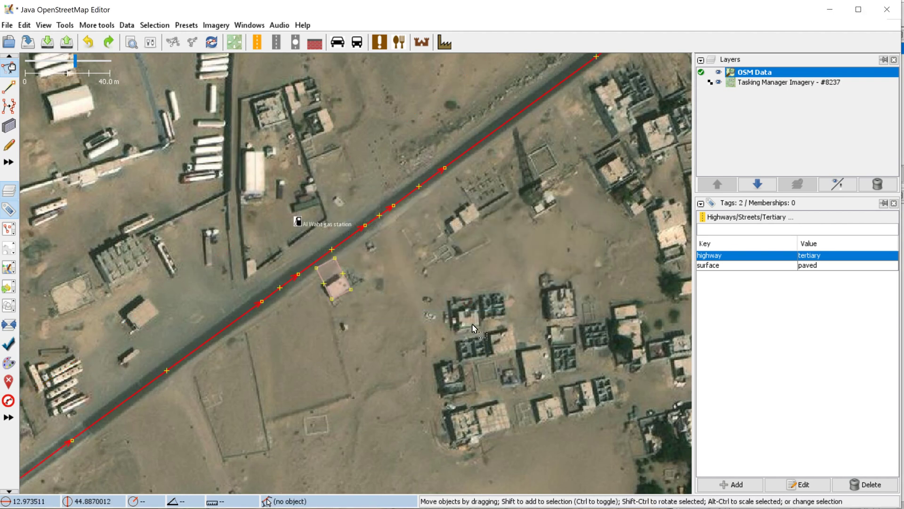
pyautogui.moveTo(444, 222); pyautogui.dragTo(445, 222)
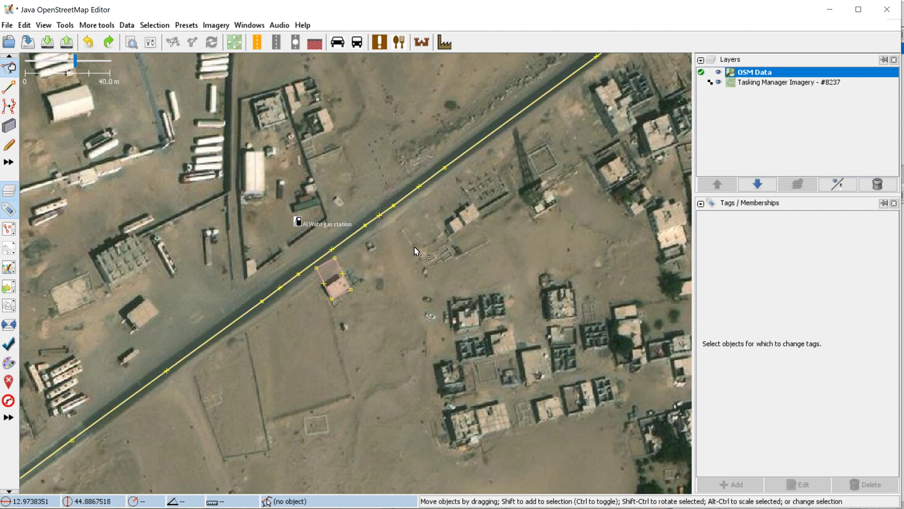
# Split the main road at the node just northeast of the gas station, check the resulting segments, and shift the split node slightly northeast.
pyautogui.click(396, 209)
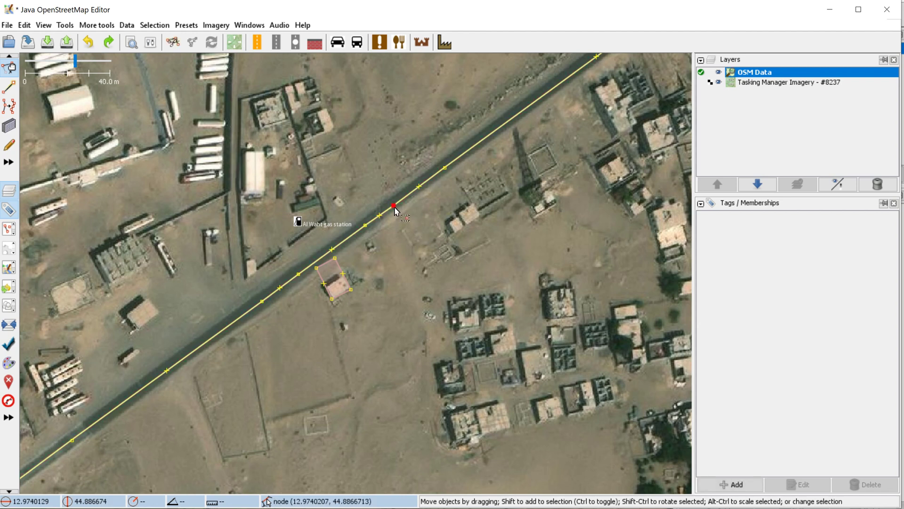
pyautogui.click(395, 207)
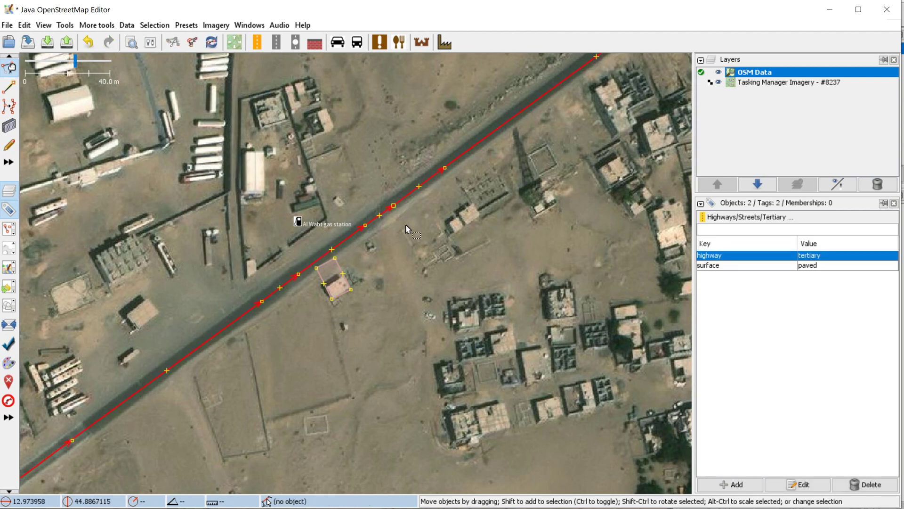
pyautogui.click(444, 191)
pyautogui.click(433, 177)
pyautogui.click(352, 238)
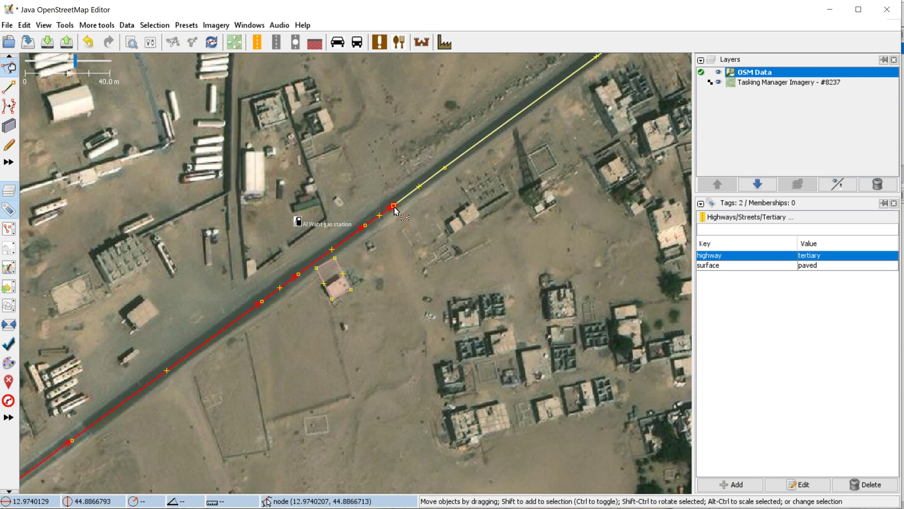
pyautogui.moveTo(393, 207)
pyautogui.mouseDown()
pyautogui.moveTo(381, 217)
pyautogui.moveTo(379, 200)
pyautogui.moveTo(349, 216)
pyautogui.moveTo(394, 218)
pyautogui.moveTo(381, 200)
pyautogui.moveTo(391, 189)
pyautogui.moveTo(396, 213)
pyautogui.moveTo(411, 186)
pyautogui.moveTo(384, 191)
pyautogui.moveTo(405, 196)
pyautogui.mouseUp()
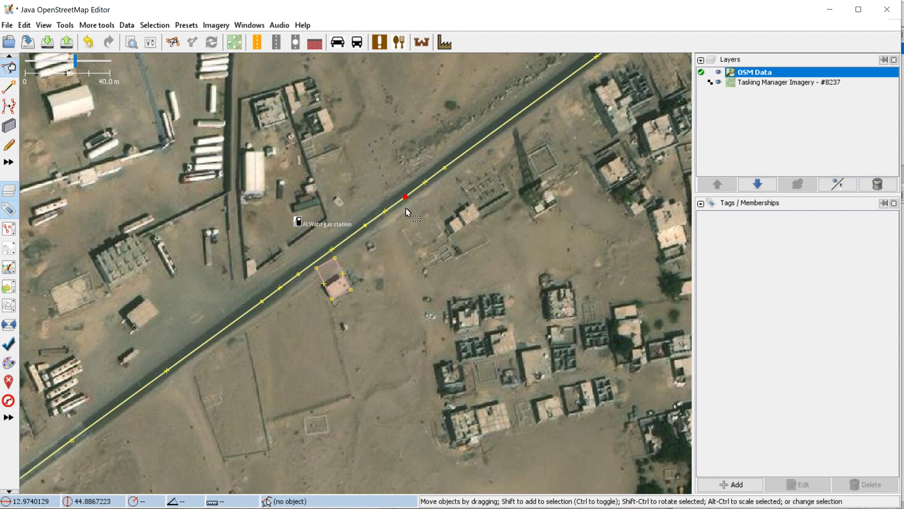
# Delete the road nodes beside the gas station, opening a gap between the southwestern and northeastern road segments.
pyautogui.moveTo(405, 197); pyautogui.dragTo(383, 210)
pyautogui.press('Delete')
pyautogui.click(366, 226)
pyautogui.press('Delete')
pyautogui.click(298, 273)
pyautogui.press('Delete')
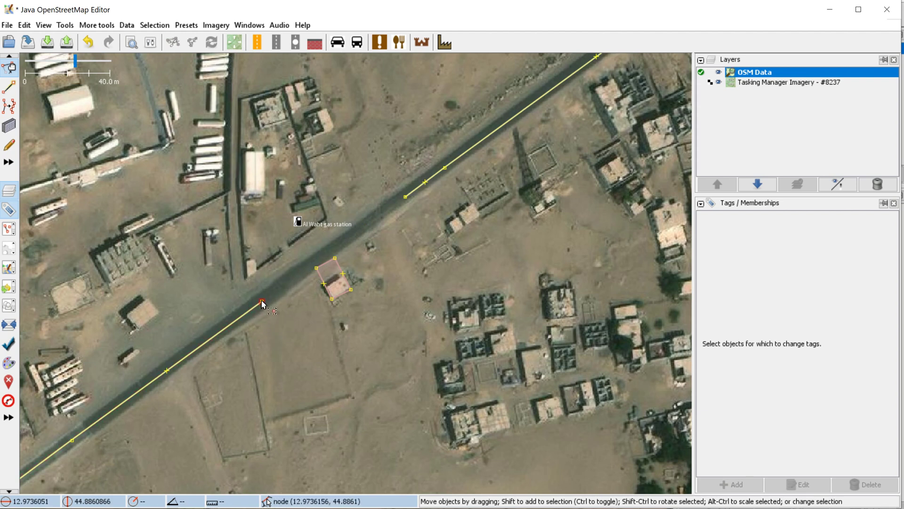
# Extend the southwestern segment along the road past the gas station with two intermediate nodes, connecting it to the northeastern segment's end.
pyautogui.click(264, 304)
pyautogui.press('a')
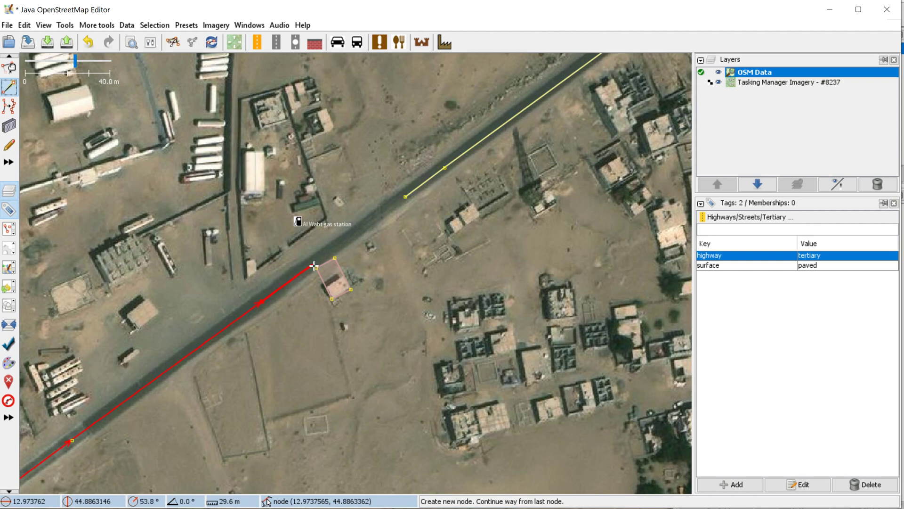
pyautogui.click(313, 267)
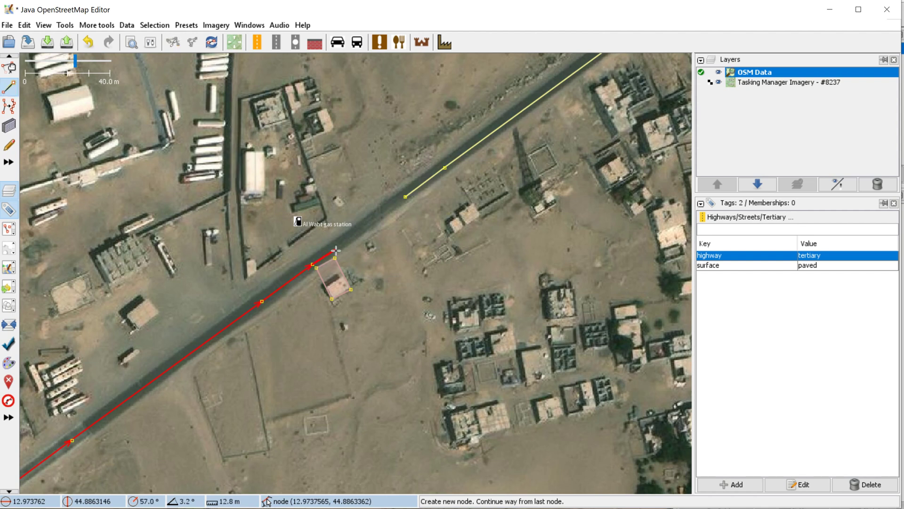
pyautogui.click(358, 233)
pyautogui.doubleClick(405, 196)
# Combine the southwestern and northeastern segments into a single tertiary way, and clear the selection.
pyautogui.press('s')
pyautogui.click(417, 225)
pyautogui.click(402, 201)
pyautogui.keyDown('shift'); pyautogui.click(413, 194); pyautogui.keyUp('shift')
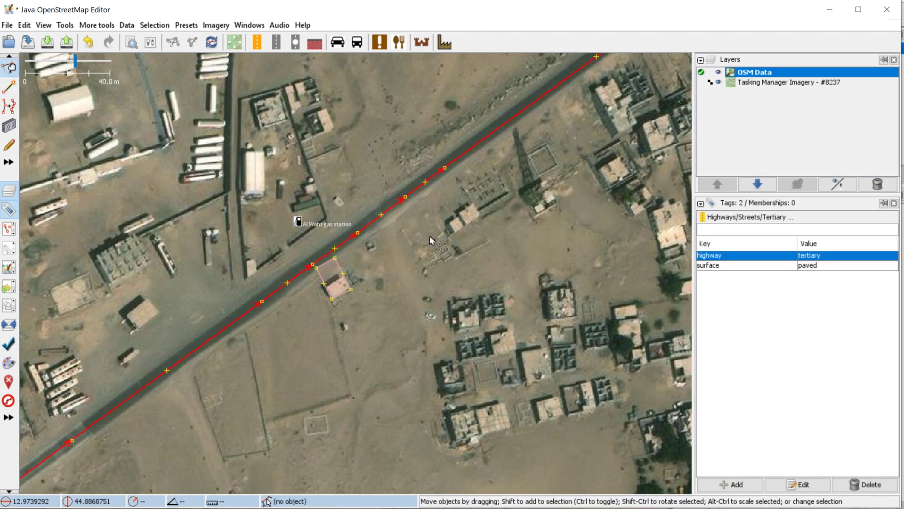
pyautogui.click(431, 235)
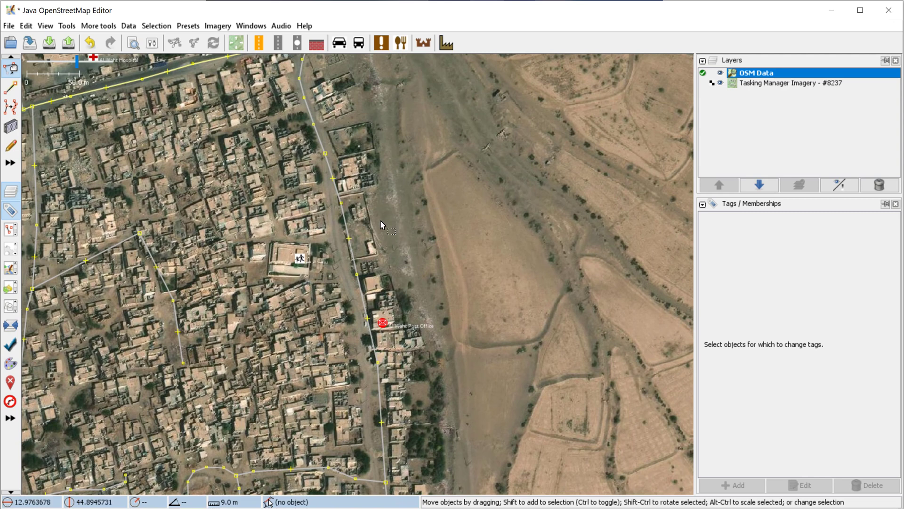
# Realign the unclassified street north of the Al Waht Post Office to the imagery by moving its nodes and adding intermediate ones.
pyautogui.scroll(4, 380, 220)
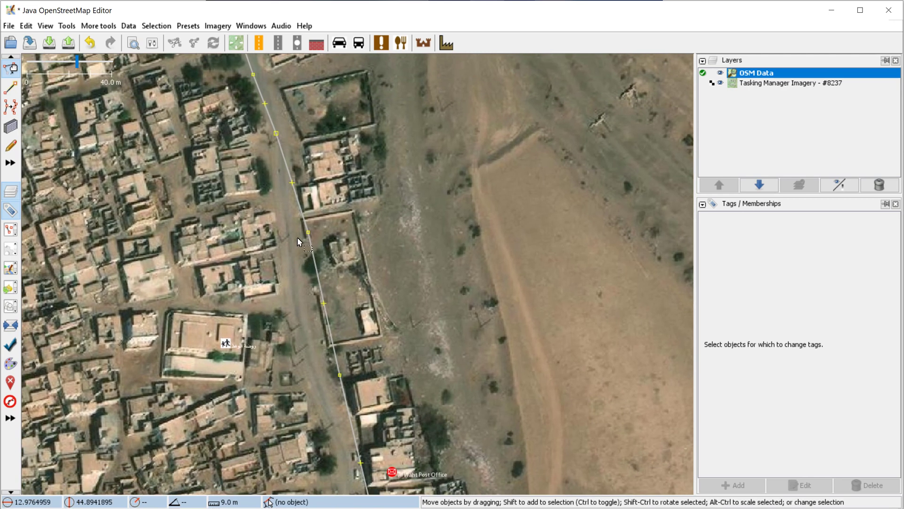
pyautogui.moveTo(308, 232); pyautogui.dragTo(293, 259)
pyautogui.moveTo(285, 196); pyautogui.dragTo(285, 187)
pyautogui.moveTo(316, 317); pyautogui.dragTo(299, 315)
pyautogui.moveTo(340, 374); pyautogui.dragTo(318, 392)
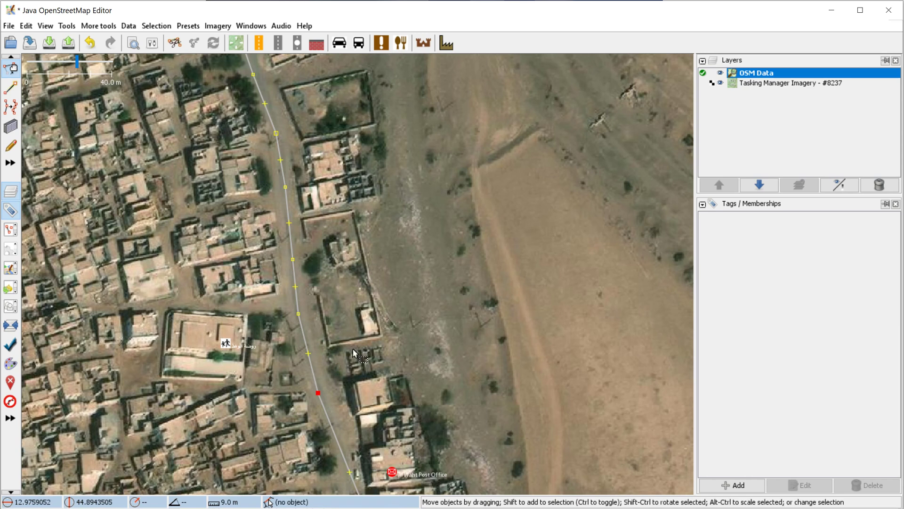
# Undo the four node adjustments on the unclassified street near the post office, and clear the selection.
pyautogui.hotkey('ctrl', 'z')
pyautogui.hotkey('ctrl', 'z')
pyautogui.hotkey('ctrl', 'z')
pyautogui.hotkey('ctrl', 'z')
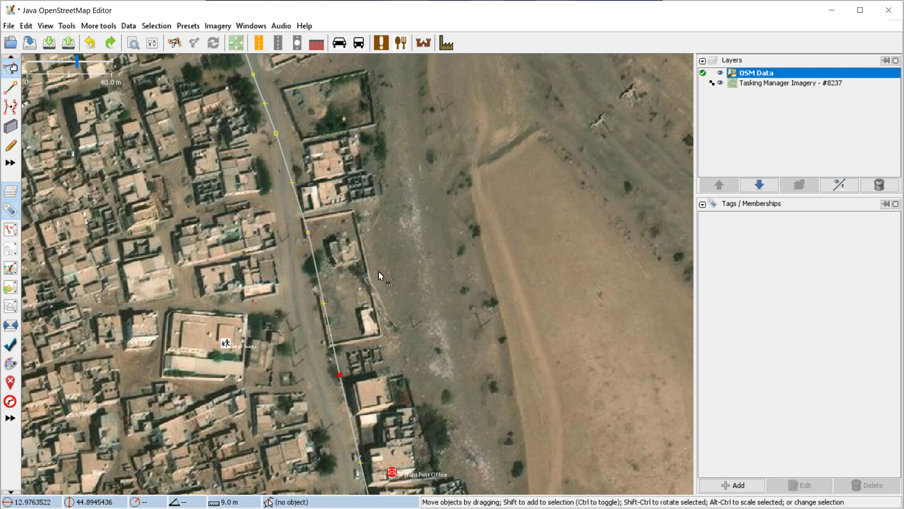
pyautogui.moveTo(371, 270); pyautogui.dragTo(430, 329)
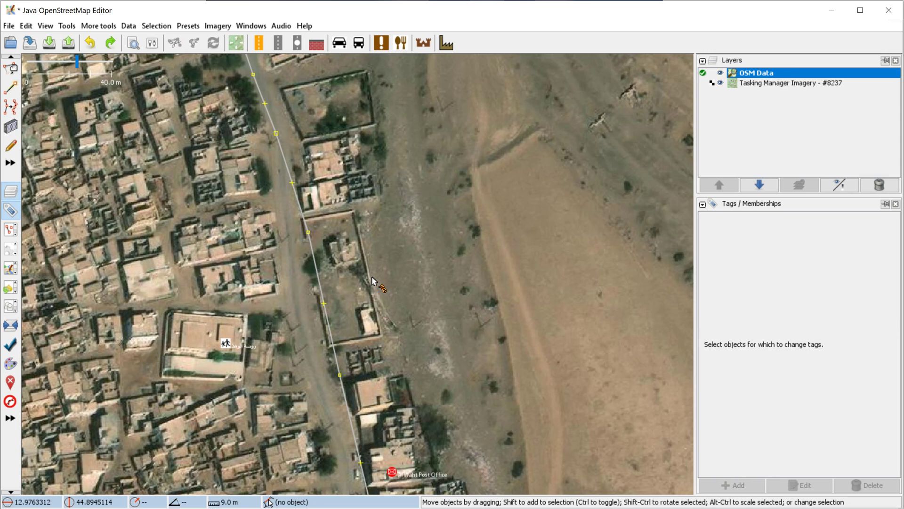
# Move three nodes of the unclassified street north of and beside the Al Waht Post Office onto the road in the imagery.
pyautogui.click(12, 108)
pyautogui.click(297, 184)
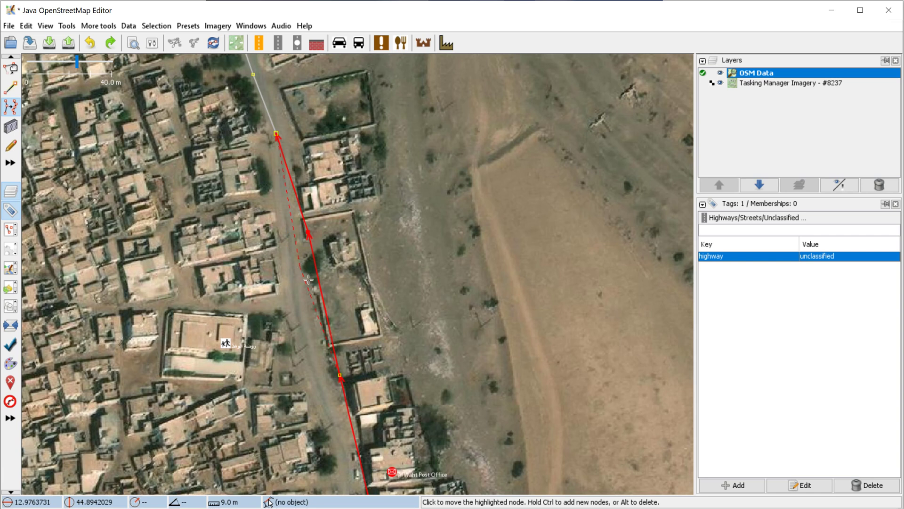
pyautogui.keyDown('ctrl'); pyautogui.click(295, 296); pyautogui.keyUp('ctrl')
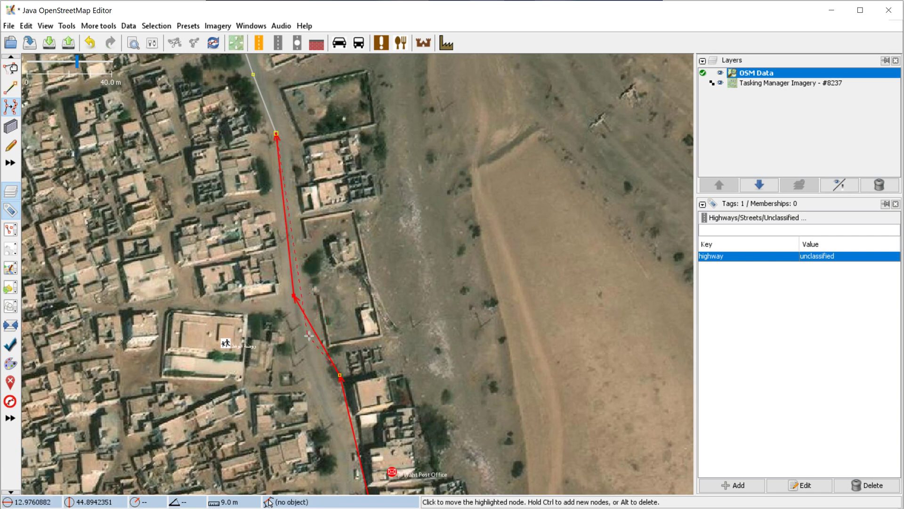
pyautogui.moveTo(377, 389); pyautogui.dragTo(349, 215)
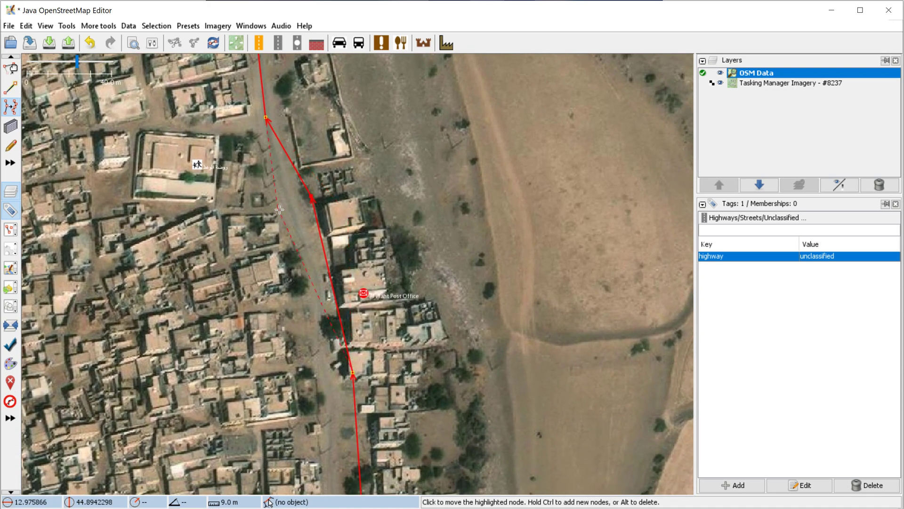
pyautogui.click(294, 226)
pyautogui.moveTo(324, 386); pyautogui.dragTo(319, 205)
pyautogui.click(312, 135)
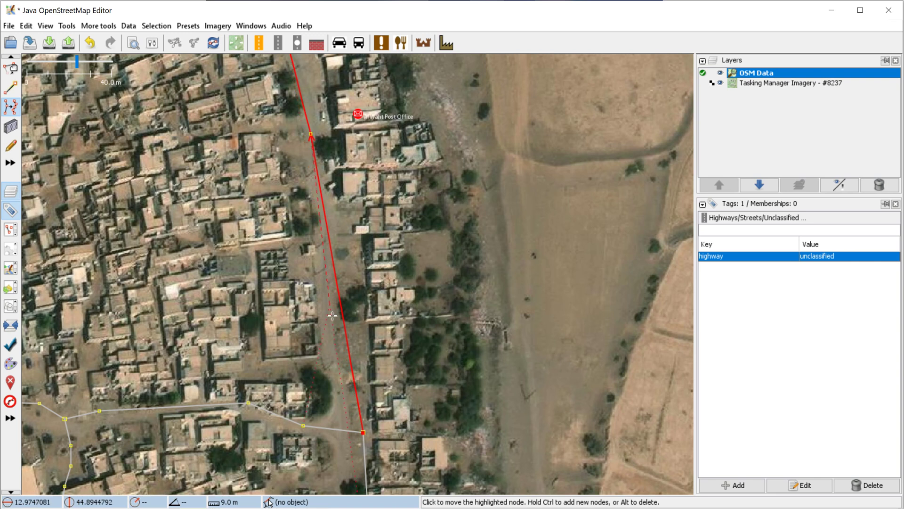
pyautogui.click(323, 261)
pyautogui.press('ctrl')
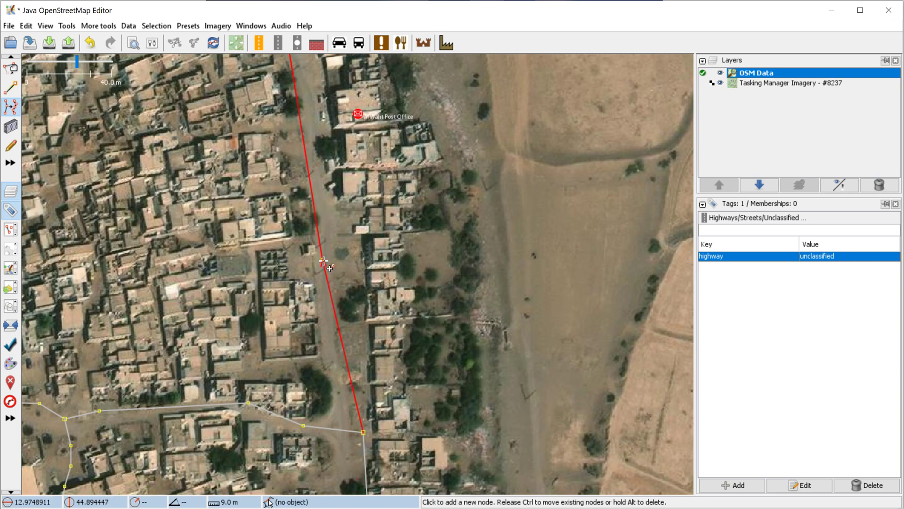
pyautogui.hotkey('ctrl', 'z')
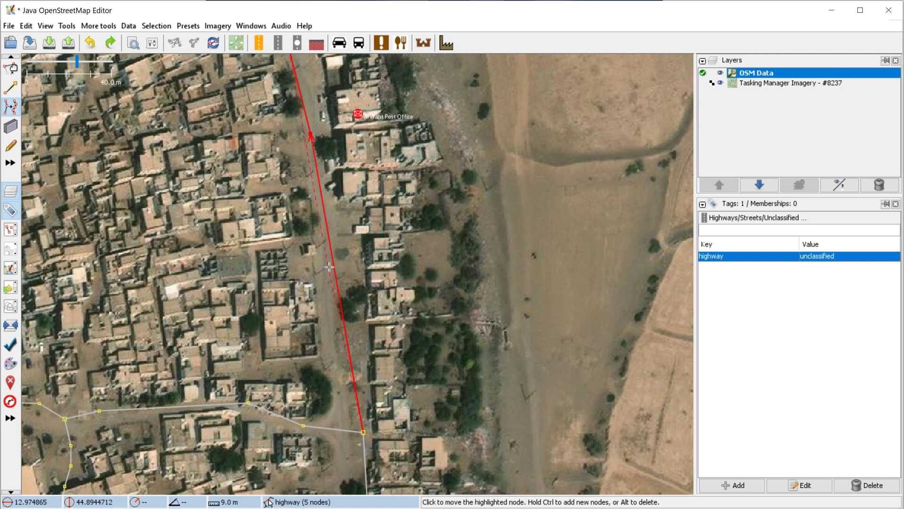
# Add four nodes along the street south of the post office, move its southern junction node onto the road, and clear the selection.
pyautogui.press('ctrl')
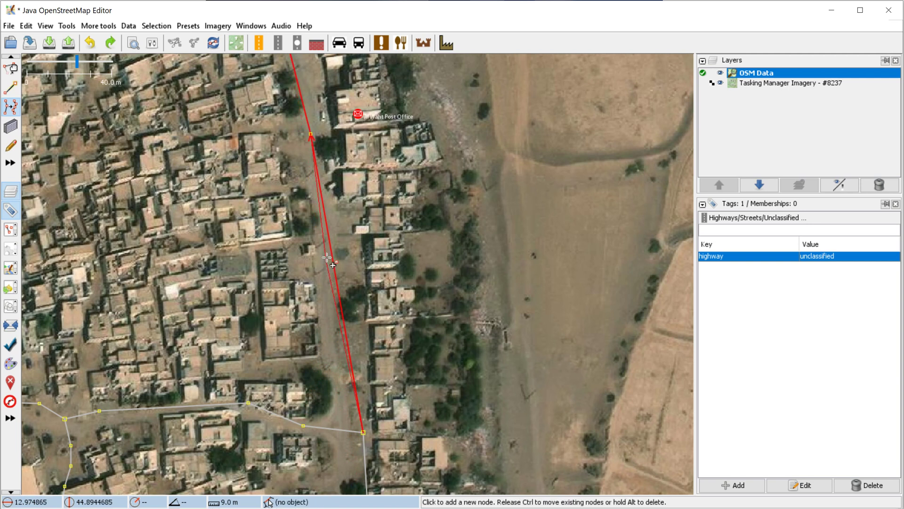
pyautogui.keyDown('ctrl'); pyautogui.click(324, 208); pyautogui.keyUp('ctrl')
pyautogui.keyDown('ctrl'); pyautogui.click(329, 274); pyautogui.keyUp('ctrl')
pyautogui.keyDown('ctrl'); pyautogui.click(332, 329); pyautogui.keyUp('ctrl')
pyautogui.keyDown('ctrl'); pyautogui.click(341, 382); pyautogui.keyUp('ctrl')
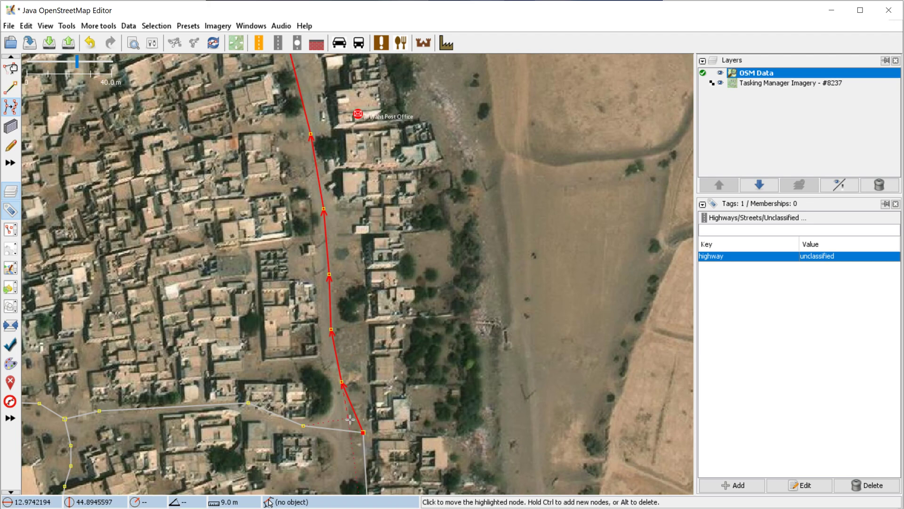
pyautogui.hotkey('ctrl', 'Down')
pyautogui.moveTo(349, 346); pyautogui.dragTo(312, 91)
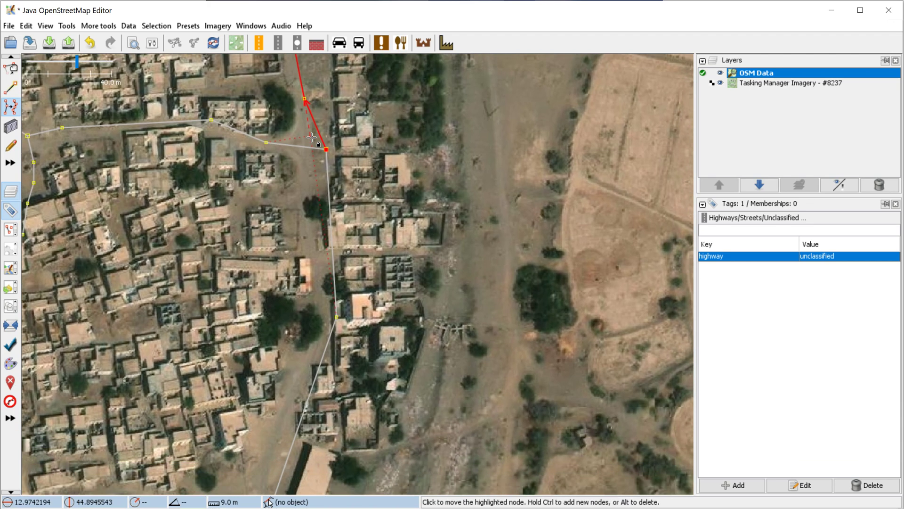
pyautogui.click(309, 140)
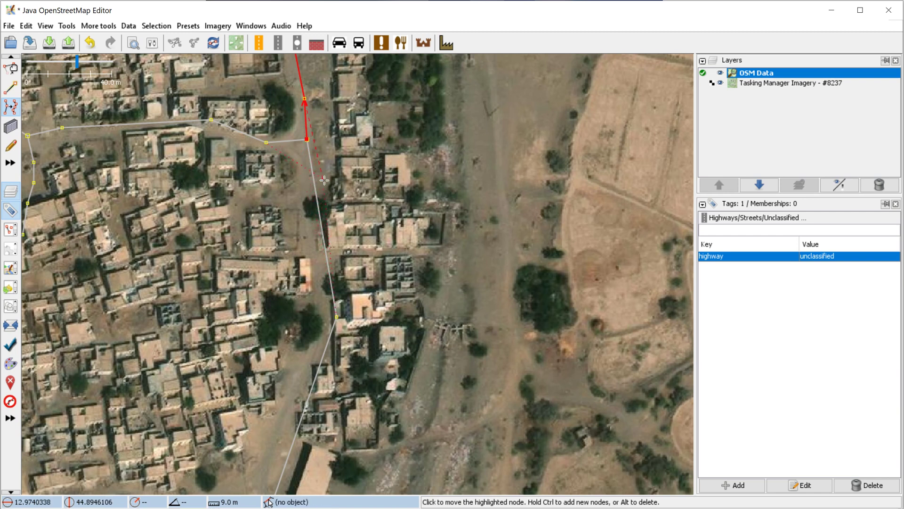
pyautogui.press('Escape')
pyautogui.press('Escape')
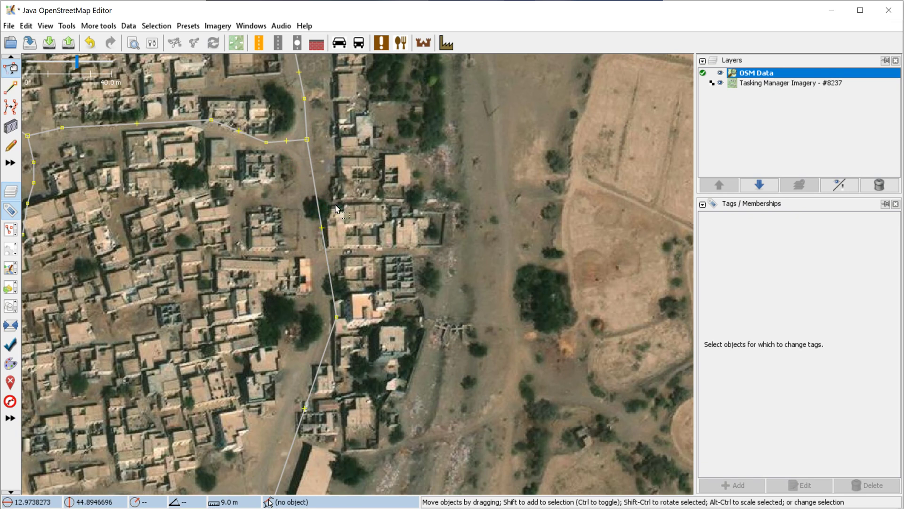
# Add two nodes to the unclassified street just south of that junction so it follows the road between the buildings.
pyautogui.click(314, 194)
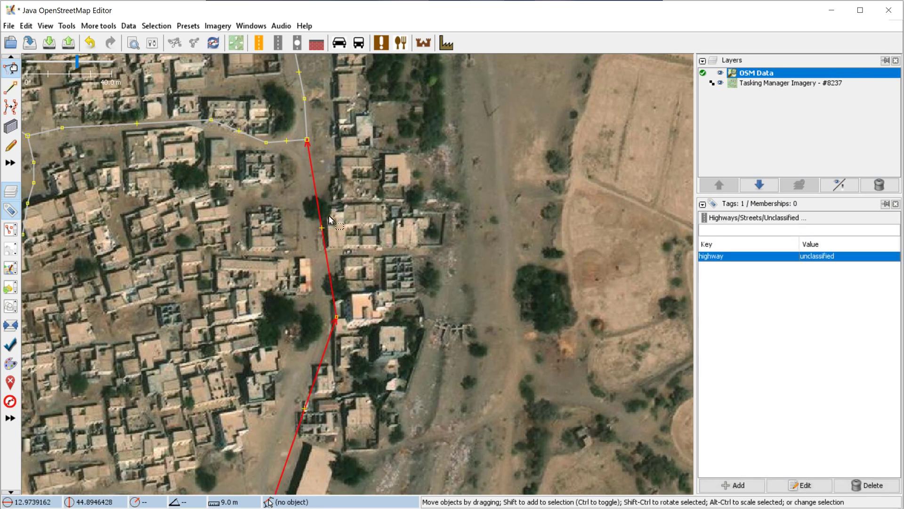
pyautogui.press('w')
pyautogui.moveTo(311, 222); pyautogui.dragTo(367, 147)
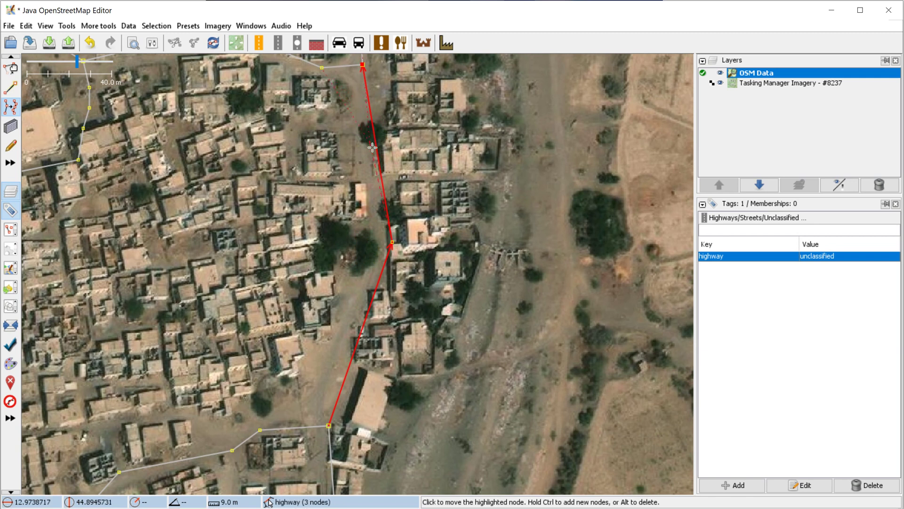
pyautogui.press('ctrl')
pyautogui.keyDown('ctrl'); pyautogui.click(366, 108); pyautogui.keyUp('ctrl')
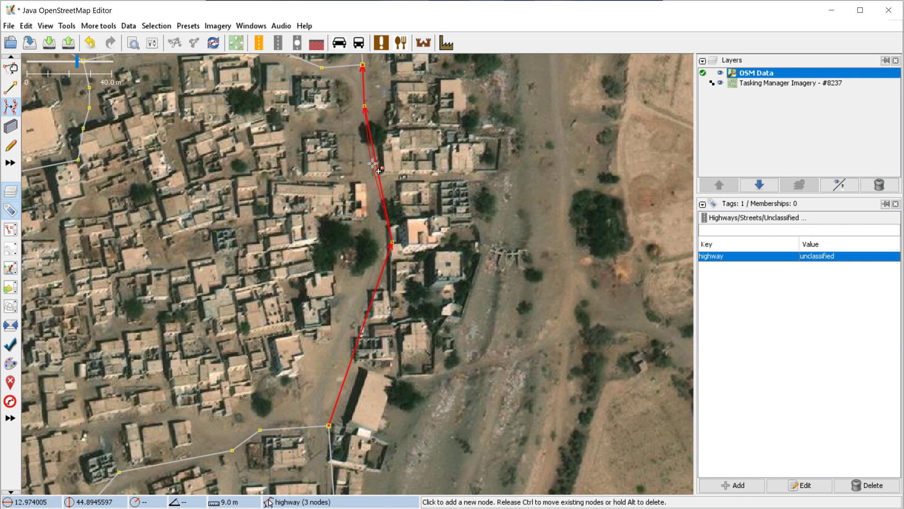
pyautogui.press('ctrl')
pyautogui.keyDown('ctrl'); pyautogui.click(368, 168); pyautogui.keyUp('ctrl')
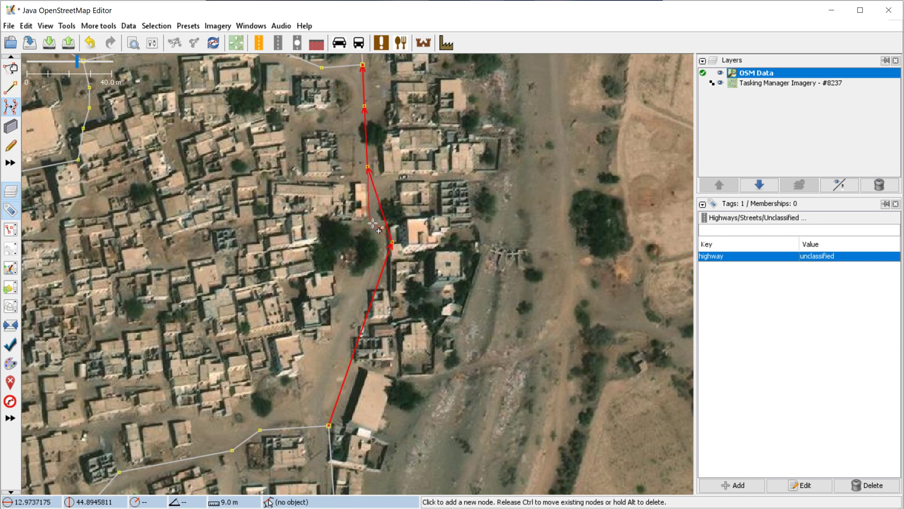
# Move the street's bend node onto the road, add two nodes below it, shift the next junction into place, and clear the selection.
pyautogui.click(379, 223)
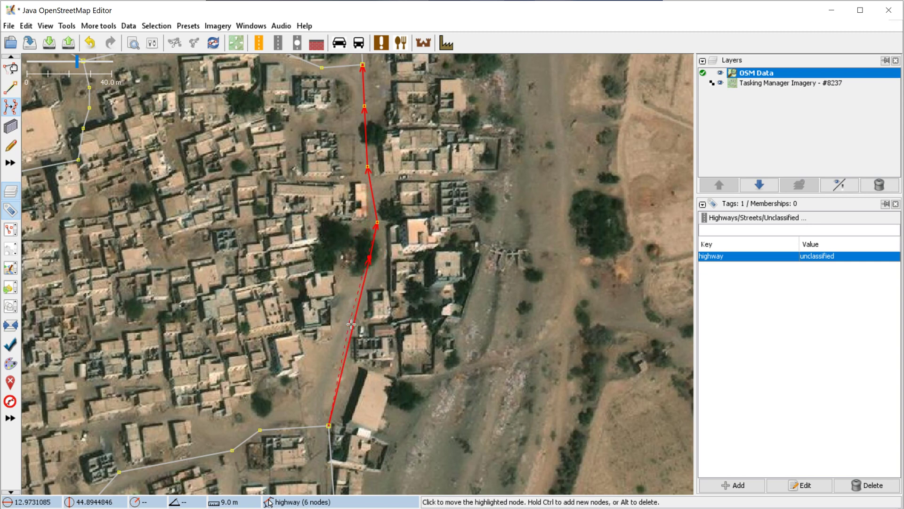
pyautogui.keyDown('ctrl'); pyautogui.click(332, 386); pyautogui.keyUp('ctrl')
pyautogui.click(322, 415)
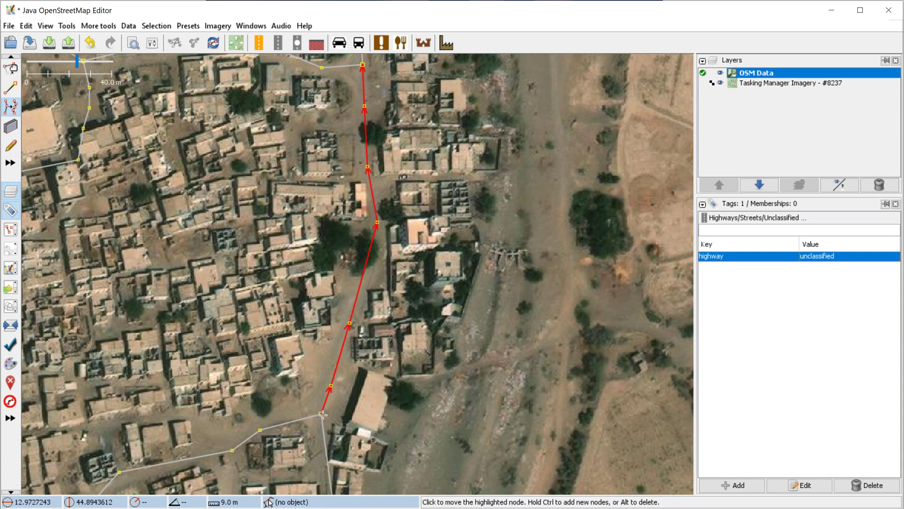
pyautogui.press('Escape')
pyautogui.press('Escape')
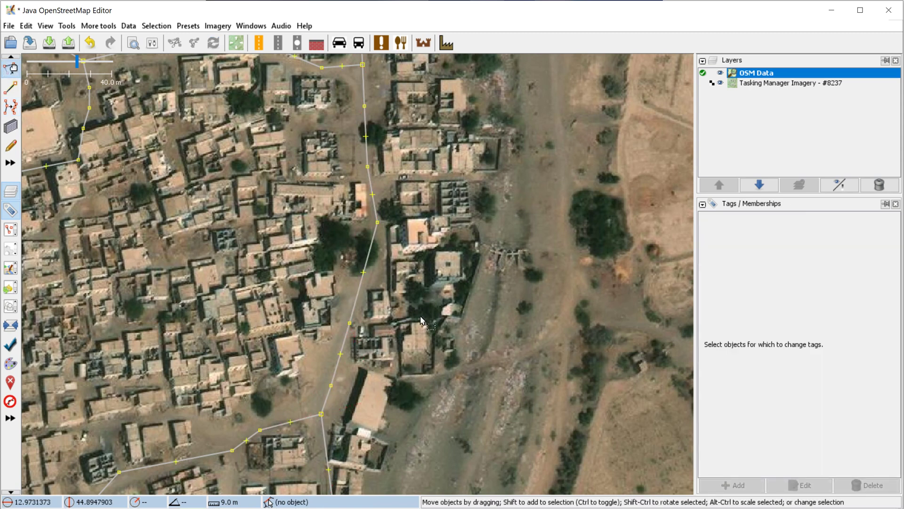